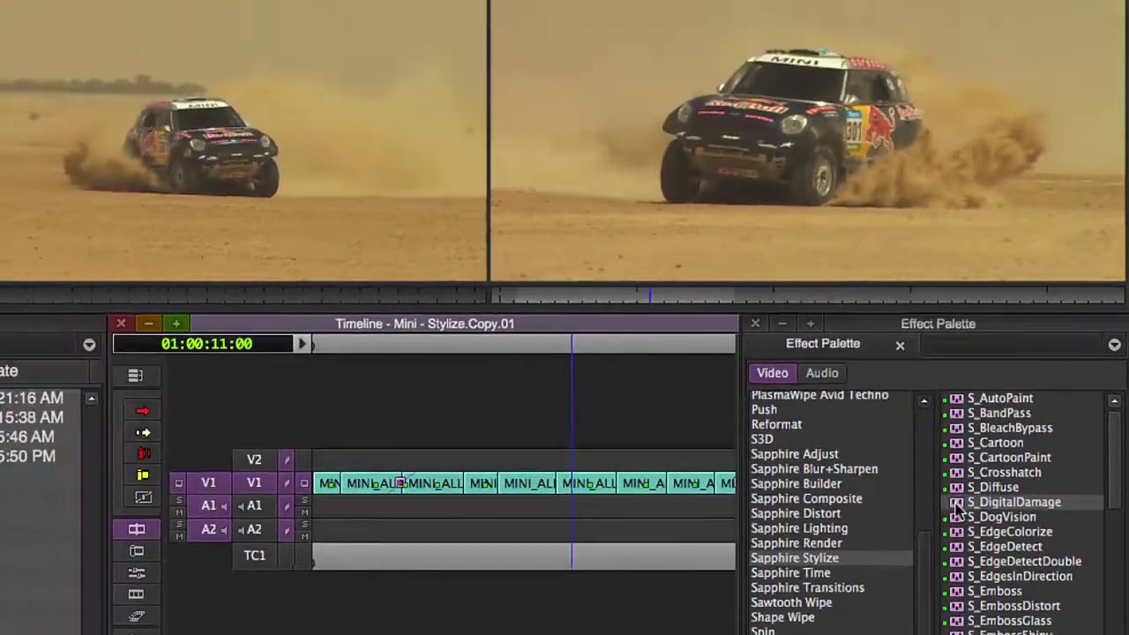
- Apply the Sapphire Stylize effect S_DigitalDamage to the V1 clip at 01:00:11:00
{"action": "left_click_drag", "start_coordinate": [853, 314], "coordinate": [426, 295]}
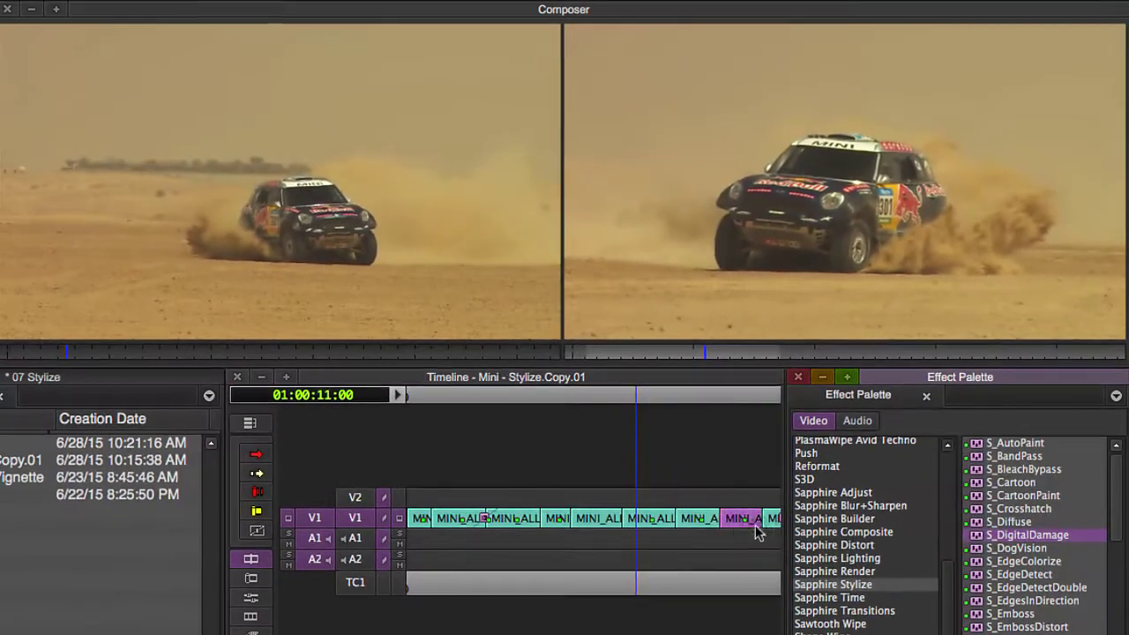
{"action": "left_click_drag", "start_coordinate": [755, 525], "coordinate": [649, 526]}
{"action": "key", "text": "space"}
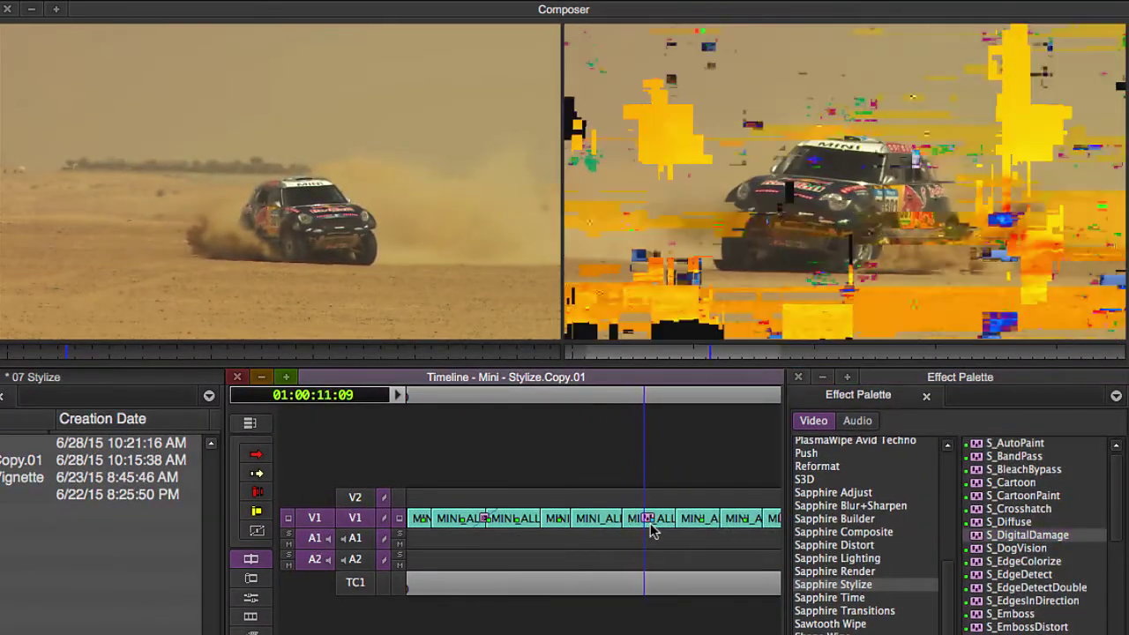
- Preview the damaged clip at several frames and open its S_DigitalDamage settings at 01:00:11:03
{"action": "left_click", "coordinate": [642, 531]}
{"action": "key", "text": "super+]"}
{"action": "key", "text": "super+]"}
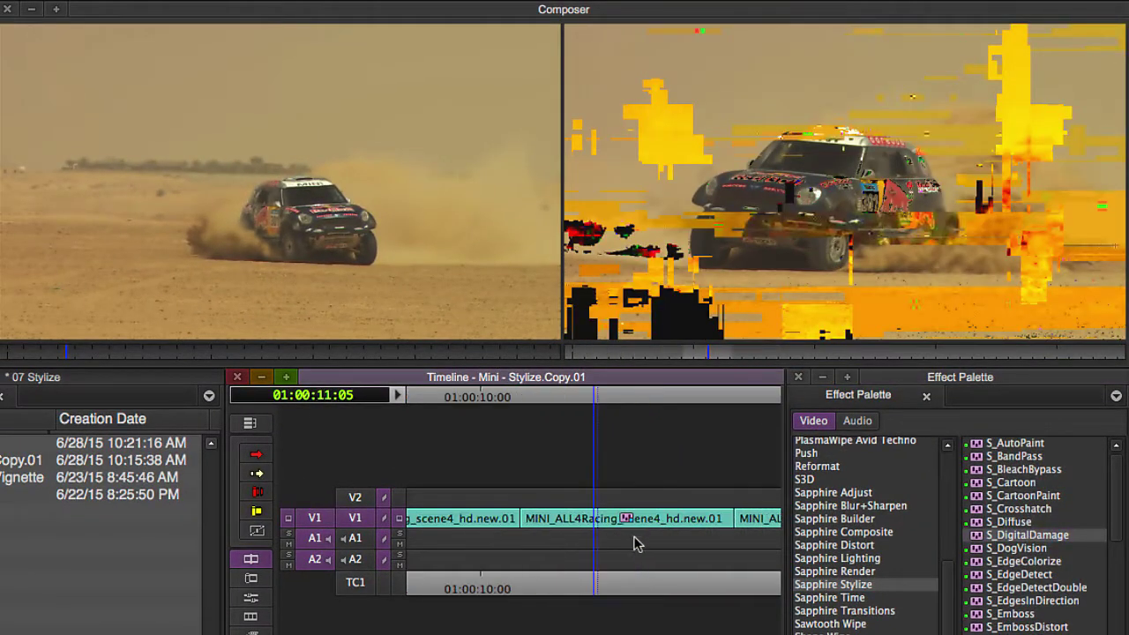
{"action": "left_click", "coordinate": [557, 521]}
{"action": "key", "text": "space"}
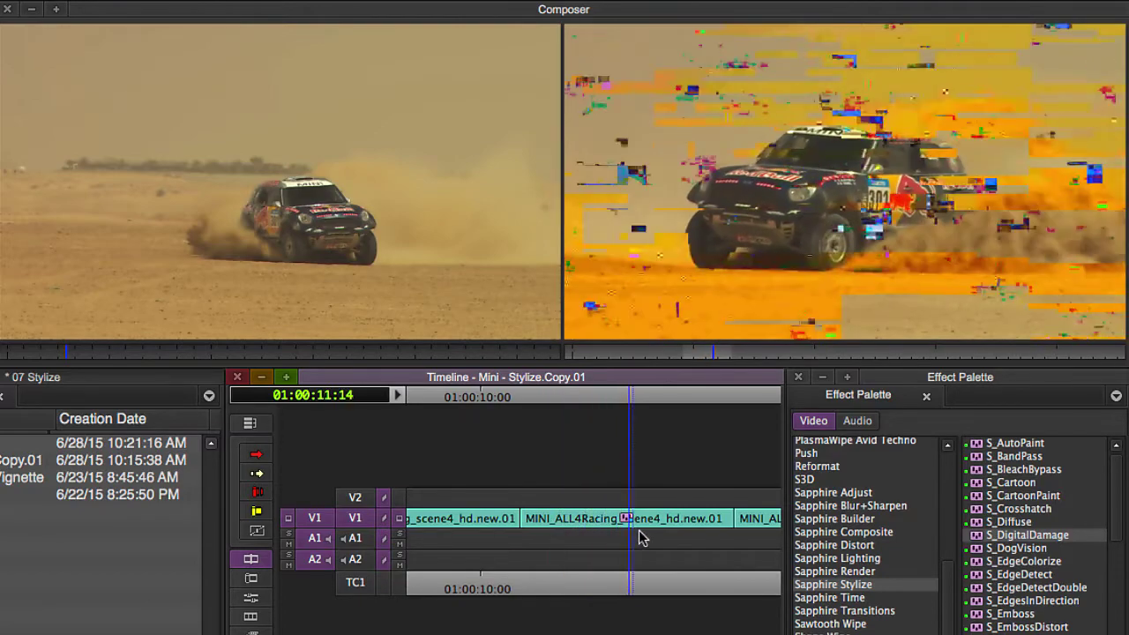
{"action": "left_click_drag", "start_coordinate": [668, 533], "coordinate": [588, 534]}
{"action": "key", "text": "F12"}
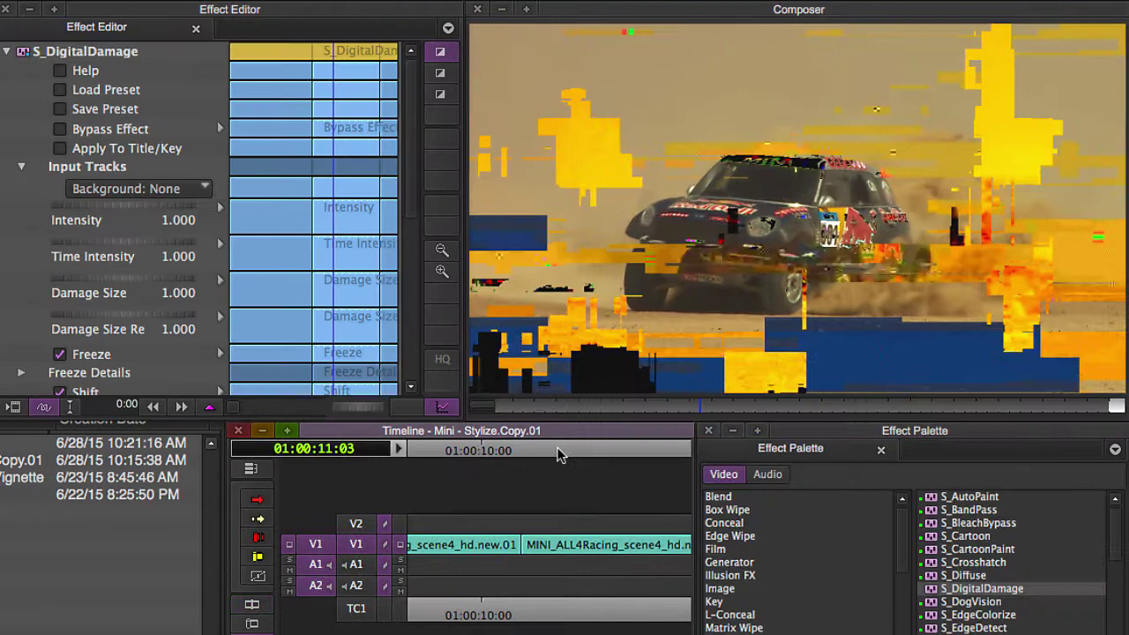
- Isolate the Freeze damage by switching off Block Noise, Pixelate, Brights Noise and Shift, and preview it at 01:00:11:13
{"action": "left_click_drag", "start_coordinate": [415, 166], "coordinate": [404, 245]}
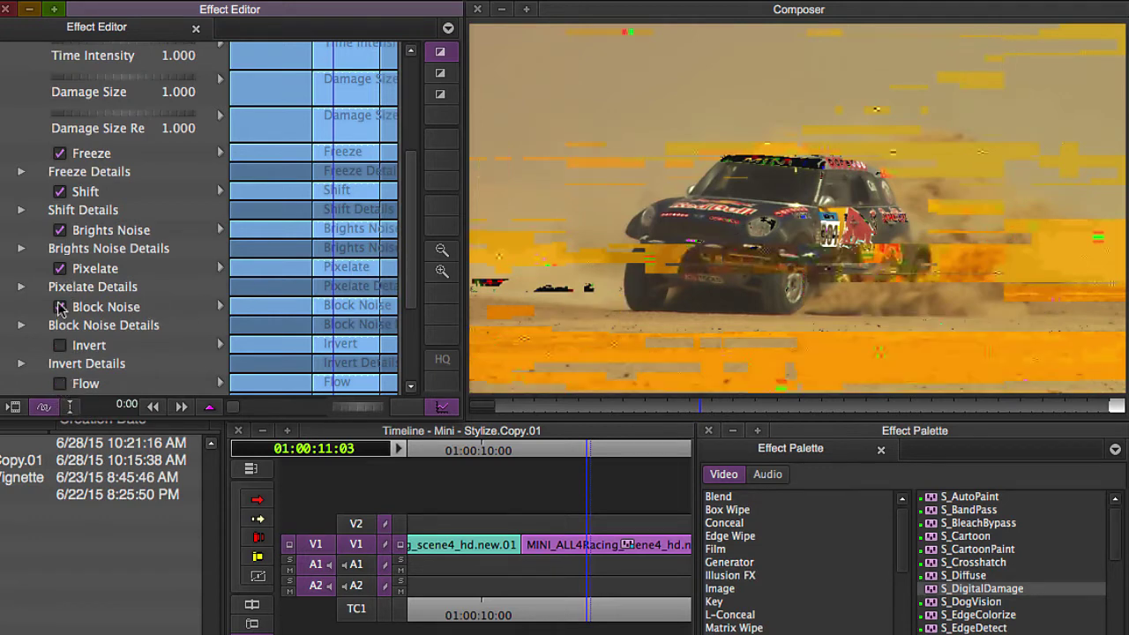
{"action": "left_click", "coordinate": [59, 268]}
{"action": "left_click", "coordinate": [59, 229]}
{"action": "left_click", "coordinate": [59, 191]}
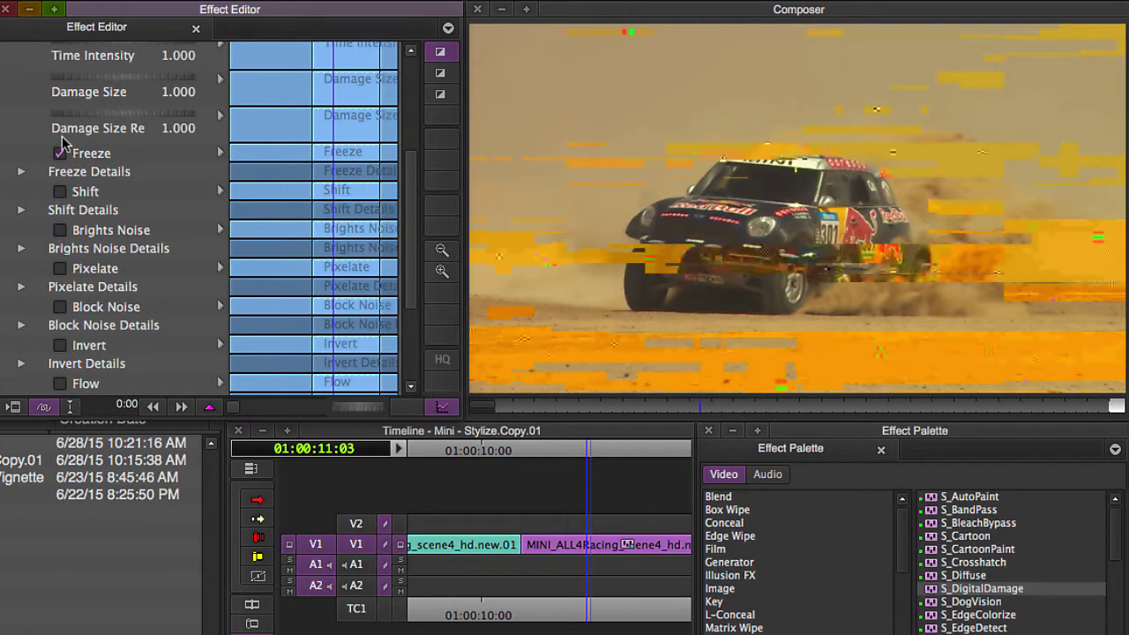
{"action": "left_click", "coordinate": [59, 153]}
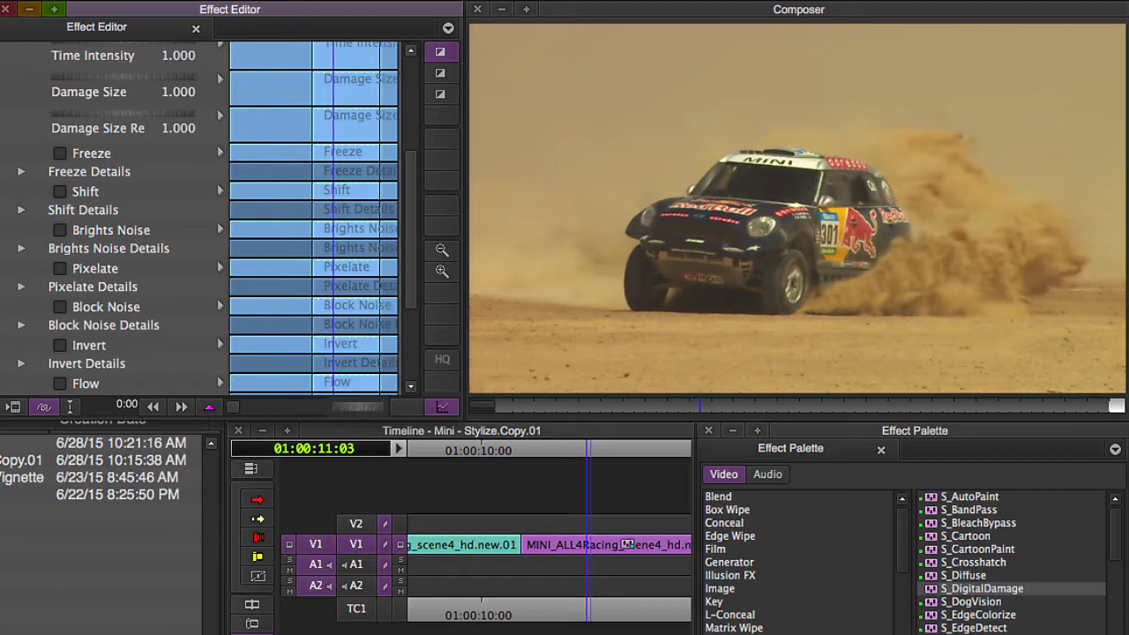
{"action": "left_click", "coordinate": [60, 155]}
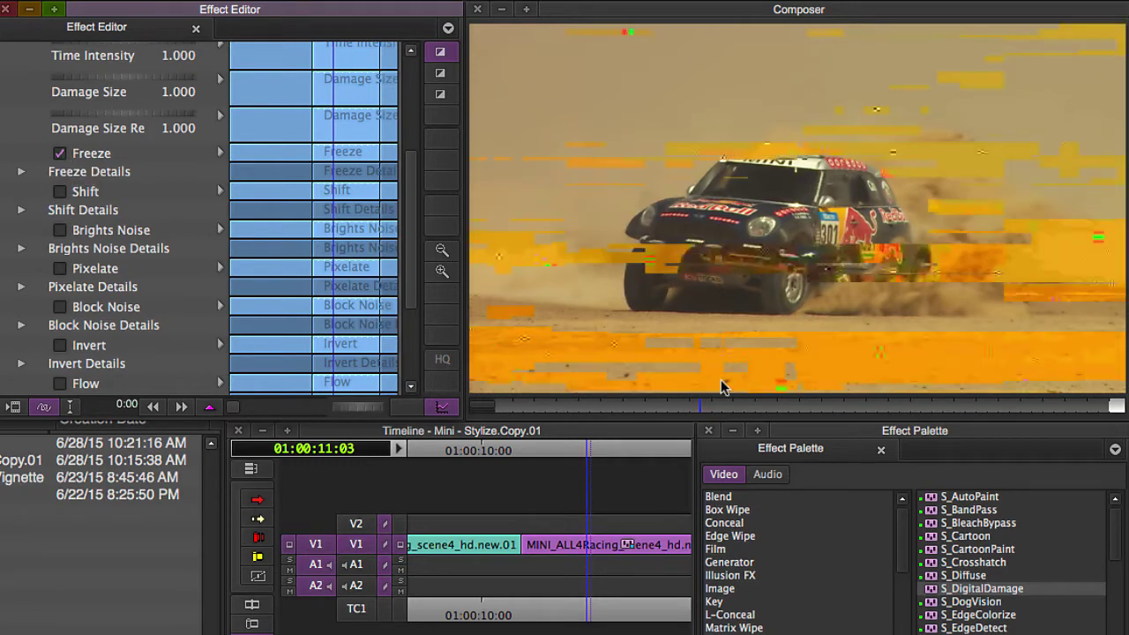
{"action": "left_click_drag", "start_coordinate": [713, 408], "coordinate": [811, 407]}
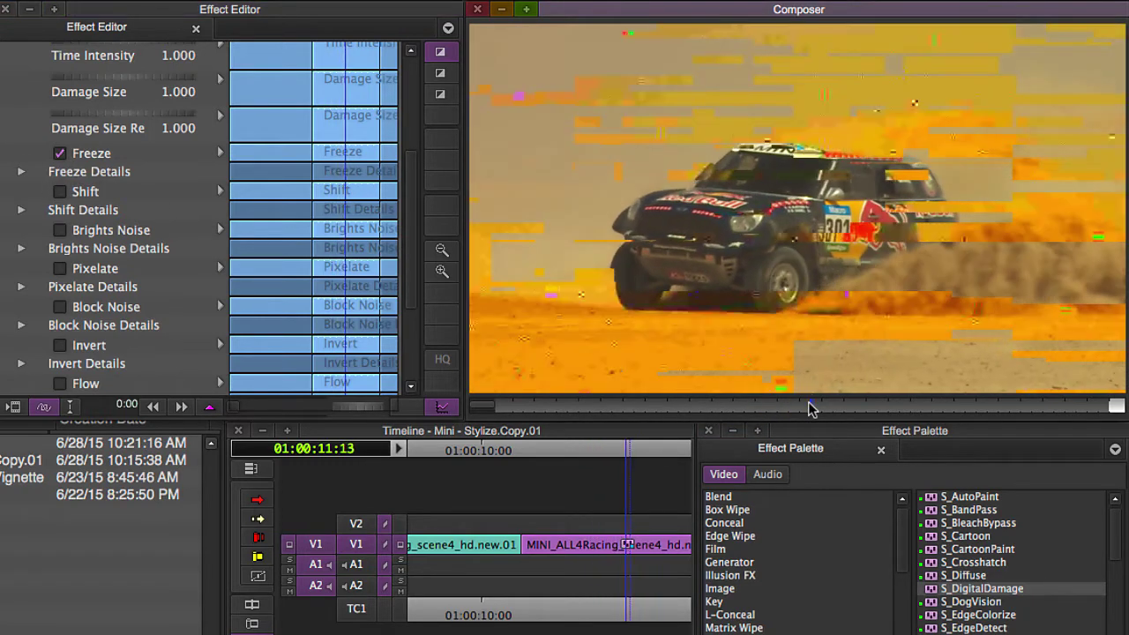
- In the Freeze details, set the threshold to about 0.244, saturation to about 2.113 and Freeze Errs to about 0.278
{"action": "left_click", "coordinate": [22, 173]}
{"action": "scroll", "coordinate": [410, 218], "scroll_direction": "down", "scroll_amount": 1}
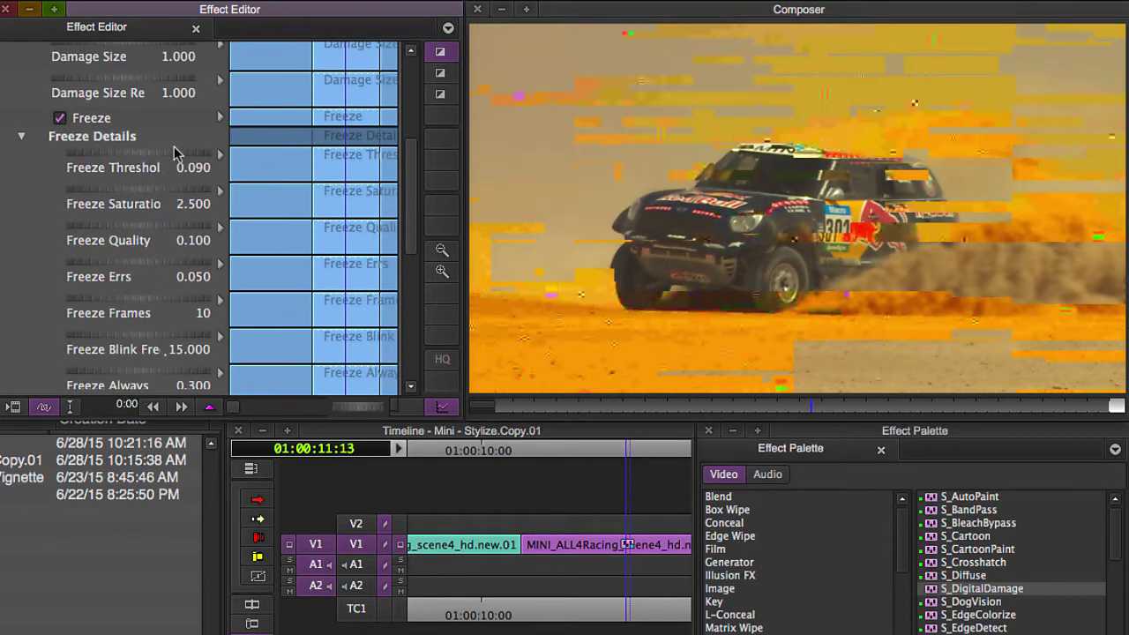
{"action": "left_click_drag", "start_coordinate": [173, 161], "coordinate": [303, 156]}
{"action": "mouse_move", "coordinate": [167, 196]}
{"action": "left_mouse_down"}
{"action": "mouse_move", "coordinate": [469, 212]}
{"action": "mouse_move", "coordinate": [36, 189]}
{"action": "mouse_move", "coordinate": [31, 169]}
{"action": "left_mouse_up"}
{"action": "mouse_move", "coordinate": [100, 266]}
{"action": "left_mouse_down"}
{"action": "mouse_move", "coordinate": [264, 282]}
{"action": "mouse_move", "coordinate": [184, 279]}
{"action": "mouse_move", "coordinate": [184, 249]}
{"action": "left_mouse_up"}
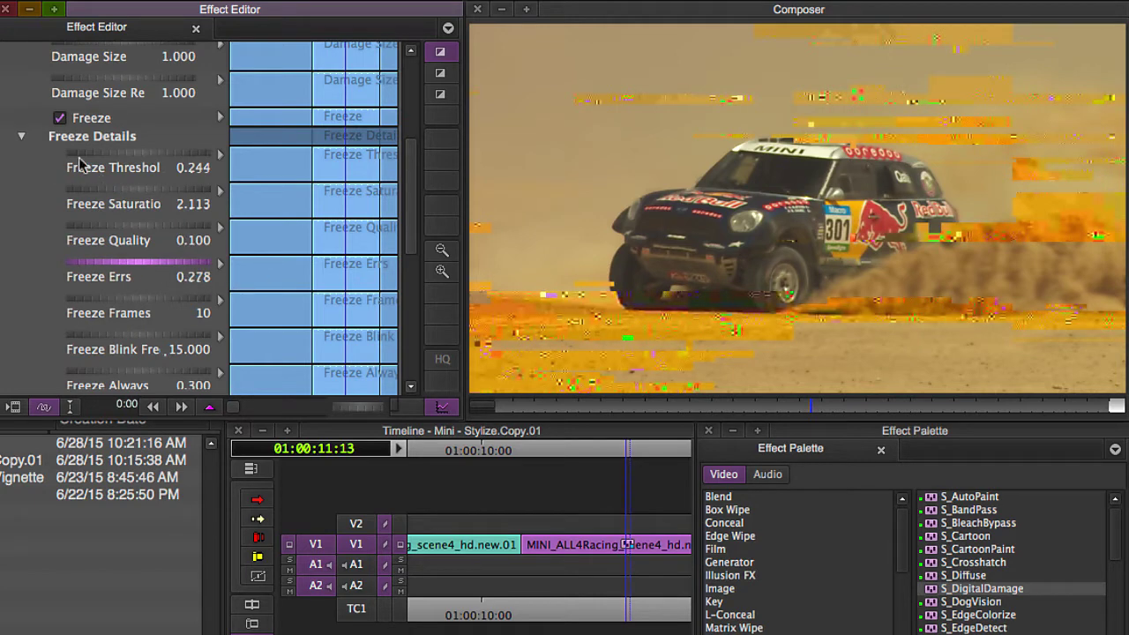
- Enable Shift, Brights Noise, Pixelate, Block Noise, Invert and Flow alongside Freeze, and check the combined damage along the clip
{"action": "left_click", "coordinate": [22, 137]}
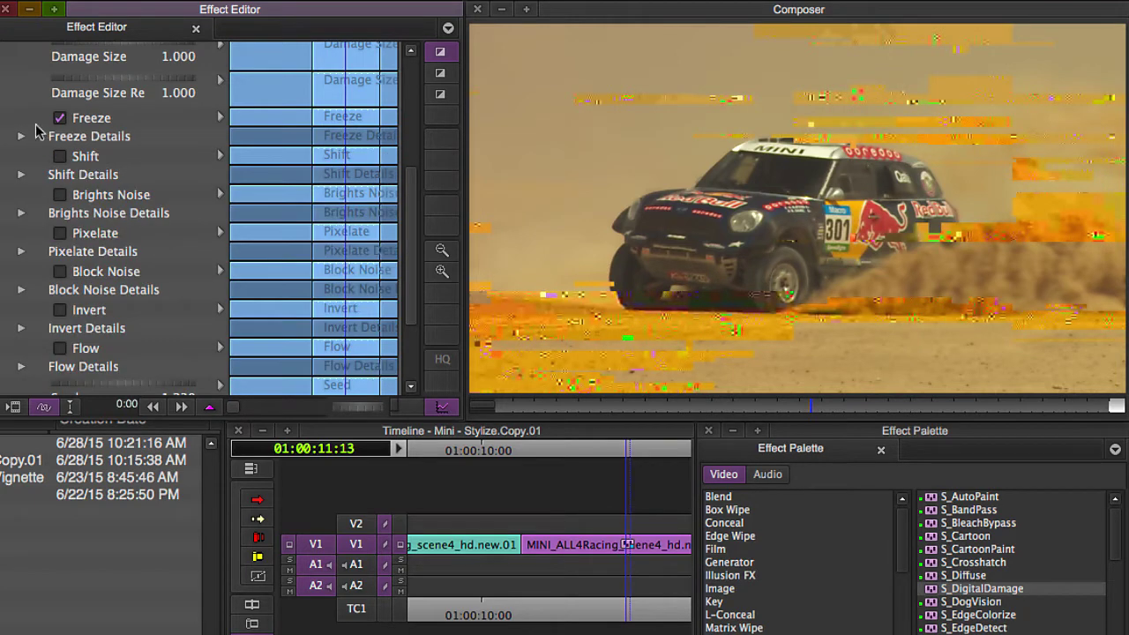
{"action": "left_click", "coordinate": [59, 195]}
{"action": "left_click", "coordinate": [59, 232]}
{"action": "left_click", "coordinate": [60, 272]}
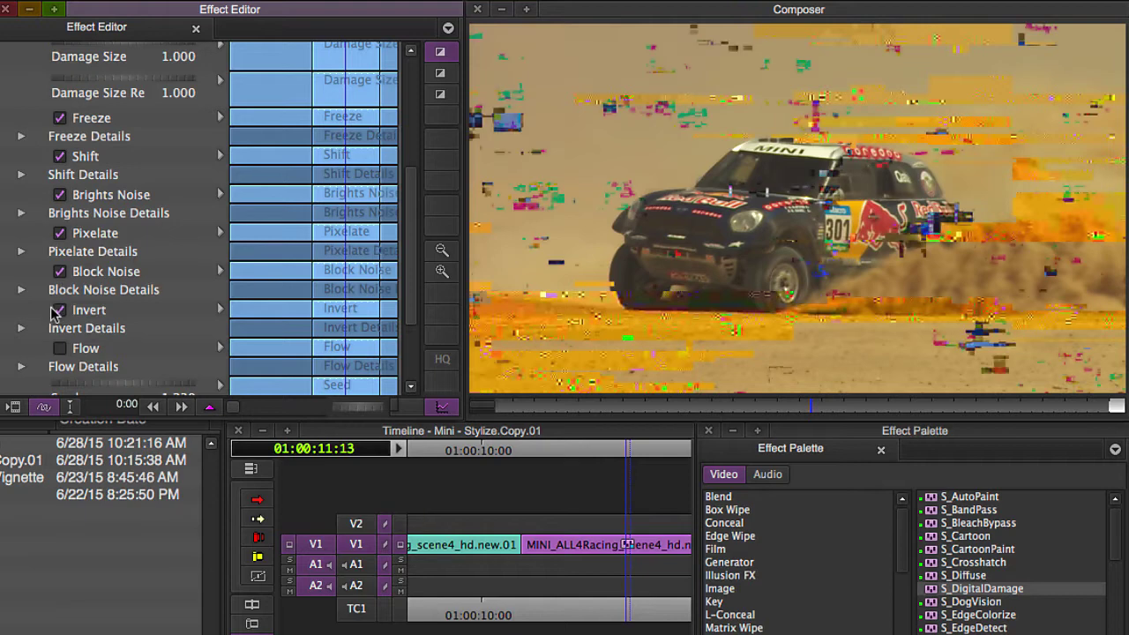
{"action": "left_click", "coordinate": [60, 348]}
{"action": "left_click", "coordinate": [546, 545]}
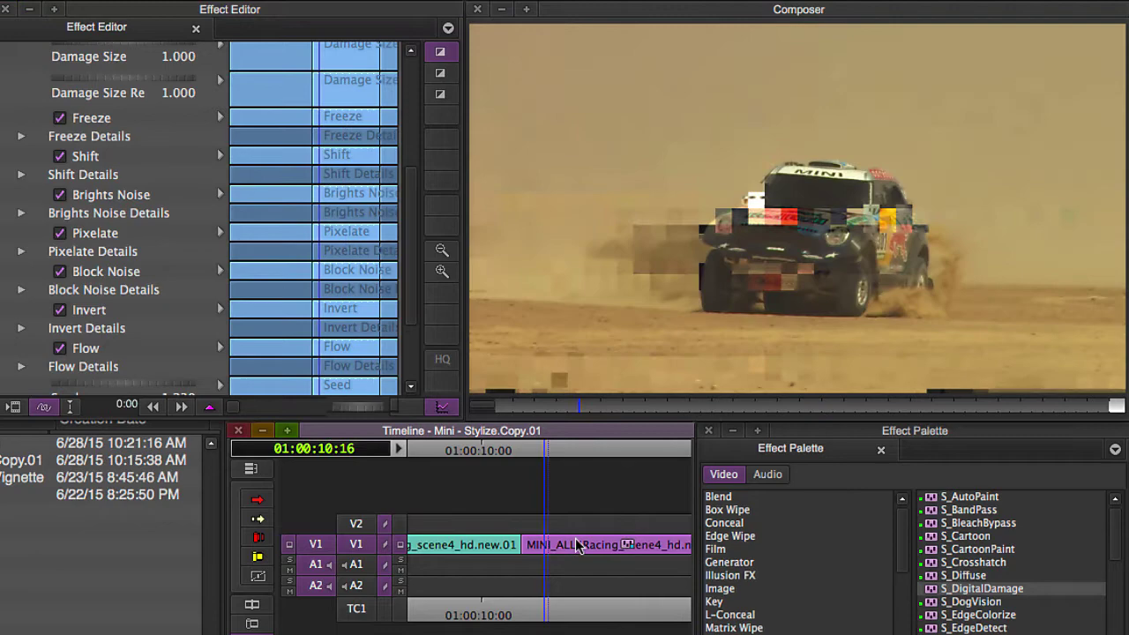
{"action": "left_click", "coordinate": [574, 544]}
{"action": "left_click_drag", "start_coordinate": [661, 407], "coordinate": [774, 411]}
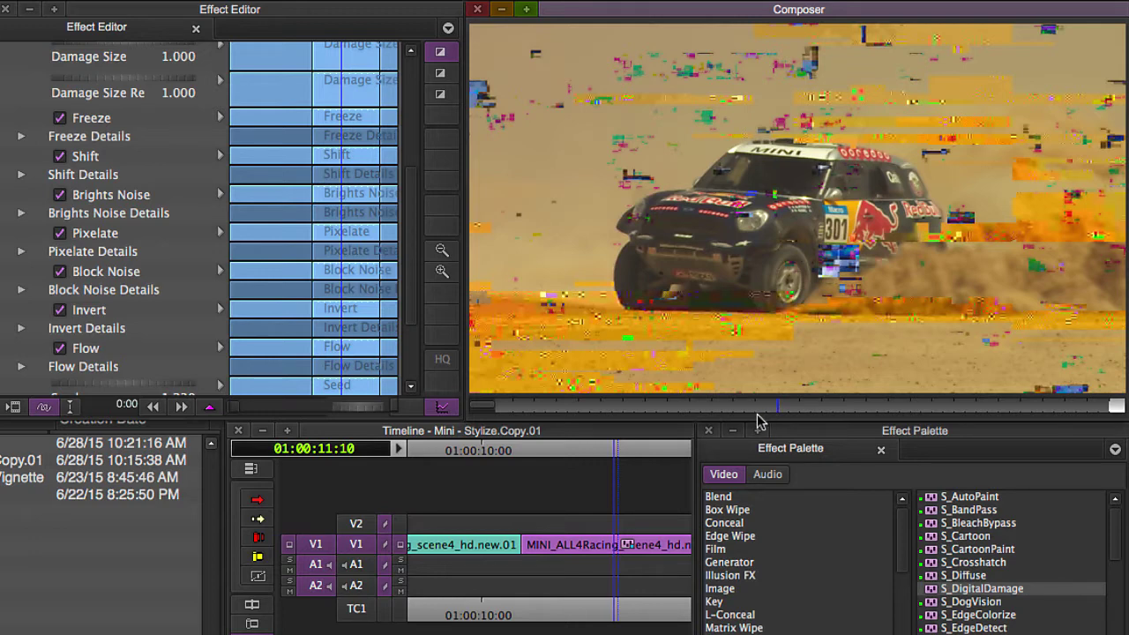
- Return to the source/record editing view and split the damaged V1 clip into three segments with two add edits
{"action": "key", "text": "shift+F9"}
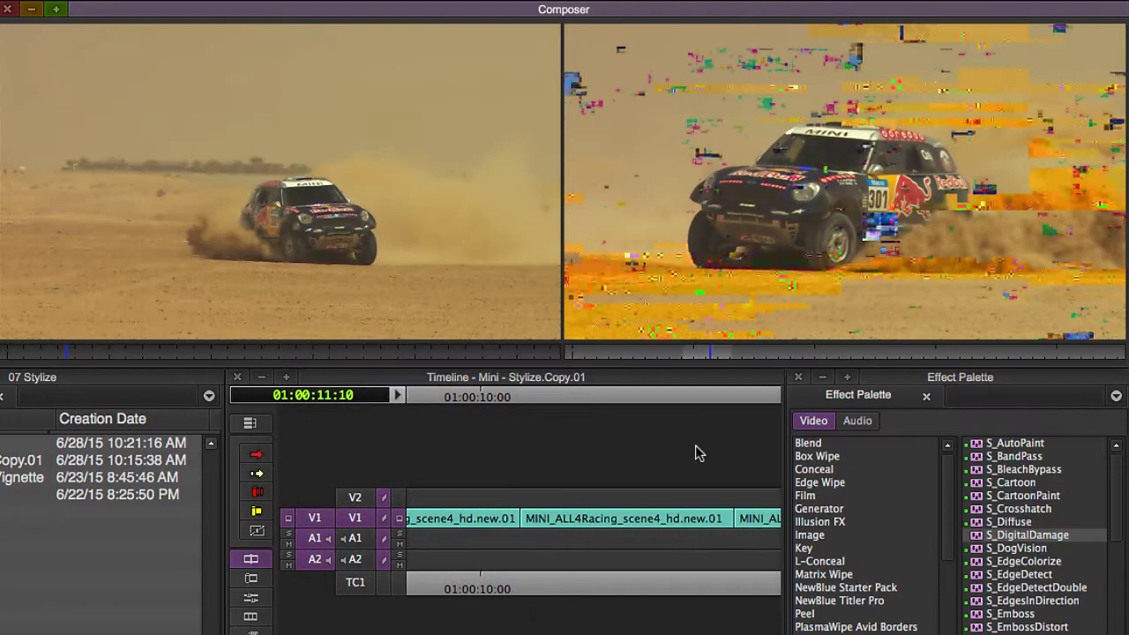
{"action": "left_click_drag", "start_coordinate": [570, 531], "coordinate": [546, 551]}
{"action": "key", "text": "Right"}
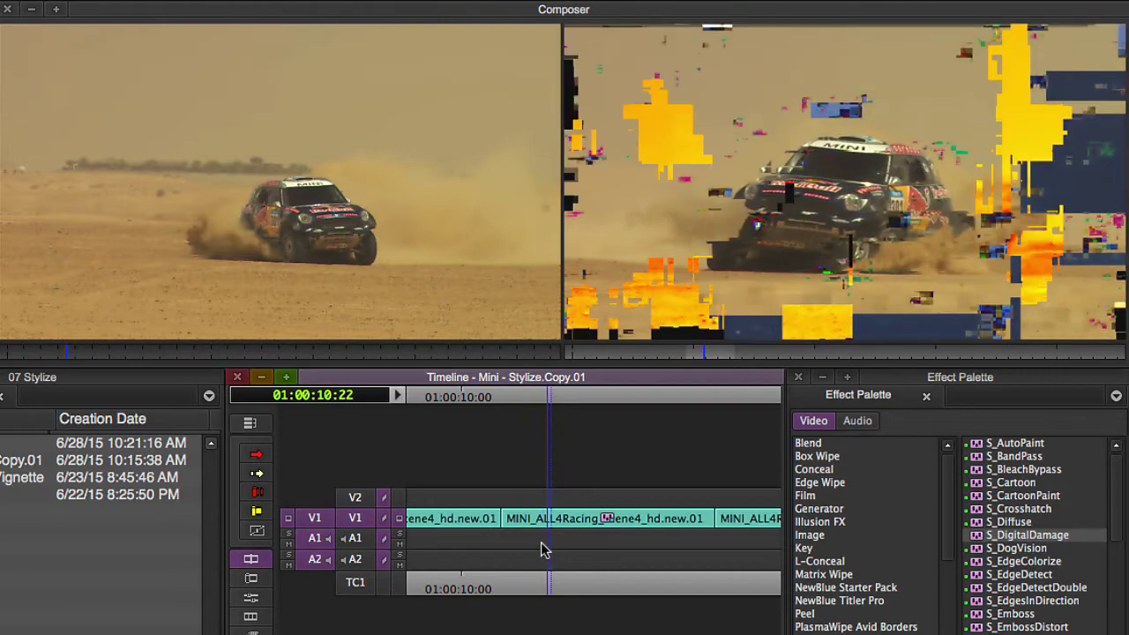
{"action": "key", "text": "ctrl+bracketright"}
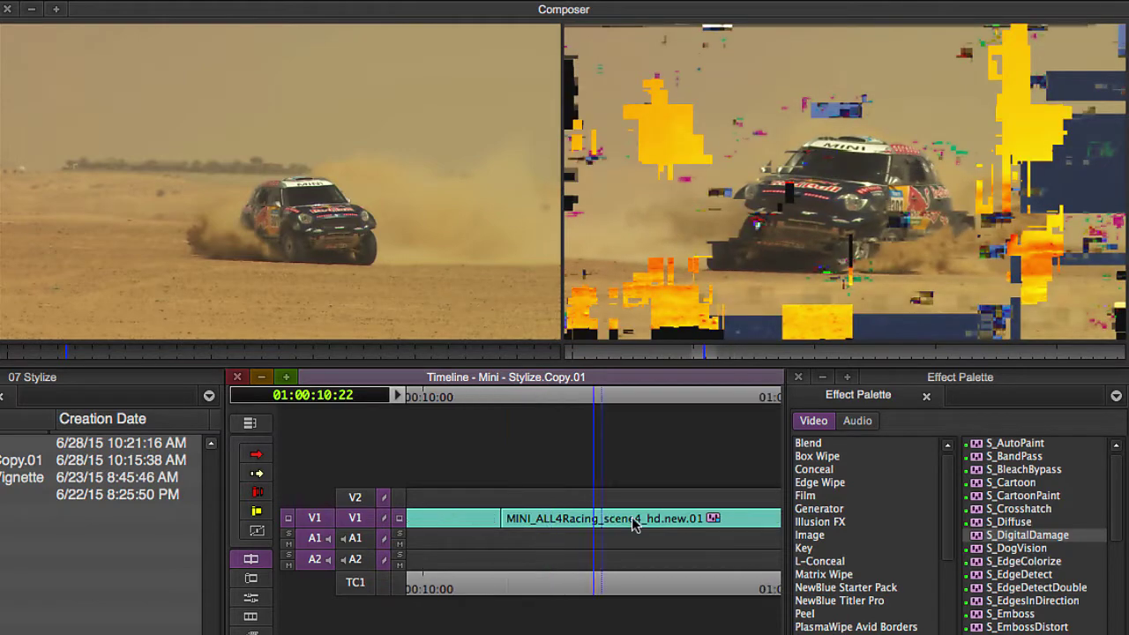
{"action": "left_click_drag", "start_coordinate": [634, 524], "coordinate": [710, 532]}
{"action": "key", "text": "F4"}
{"action": "key", "text": "F4"}
{"action": "key", "text": "Up"}
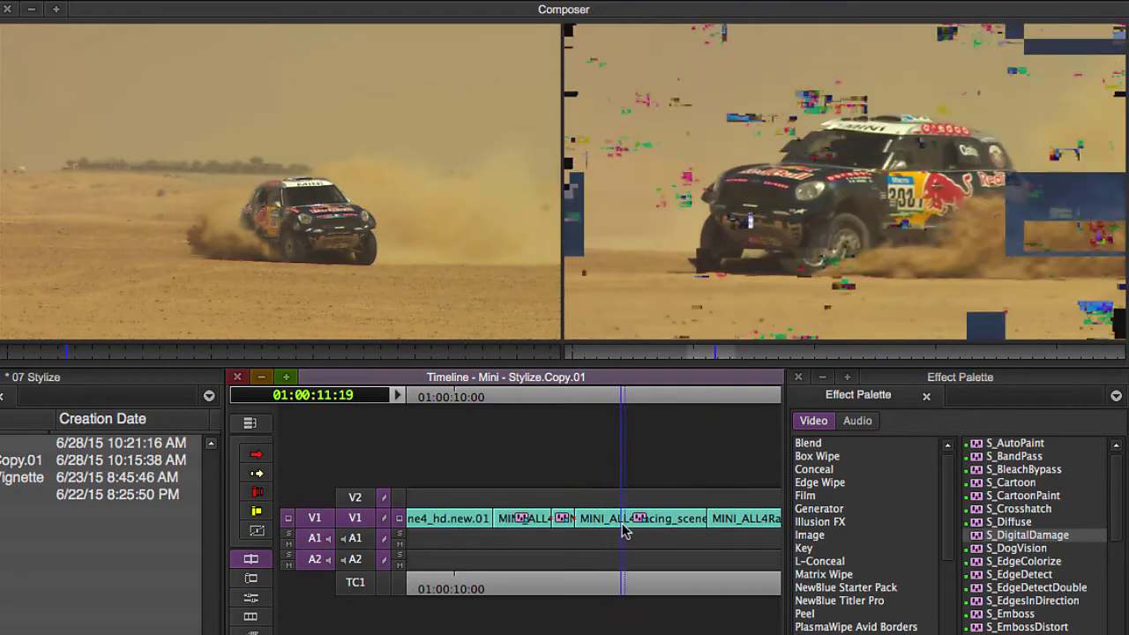
- Add edits to the last damaged segment at 01:00:11:22, 01:00:12:01 and 01:00:12:06
{"action": "key", "text": "h"}
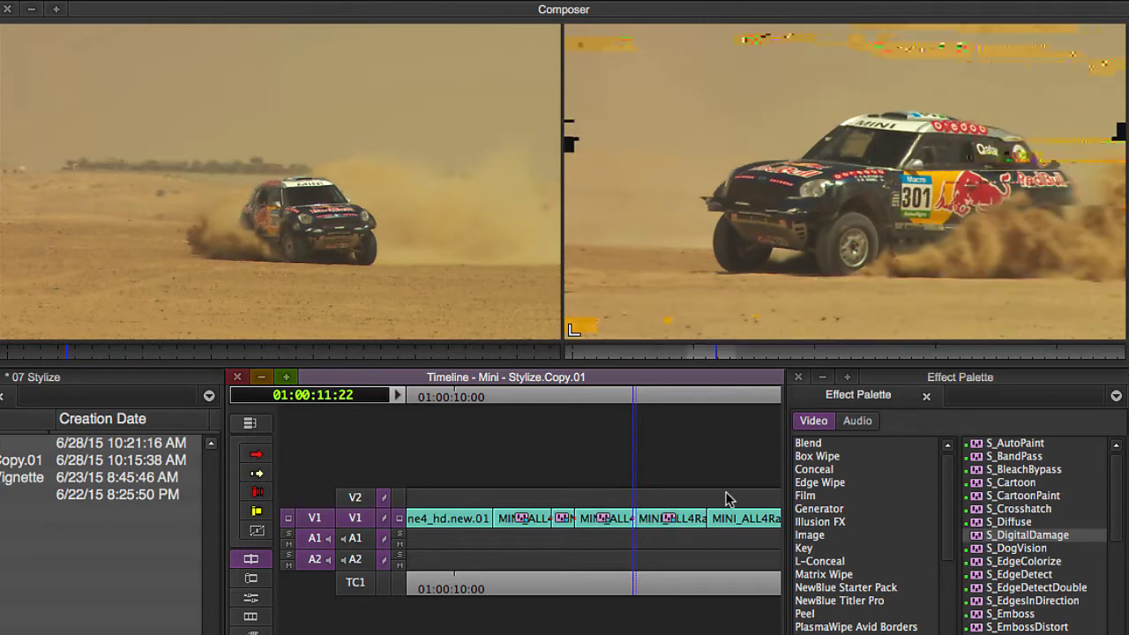
{"action": "key", "text": "Right"}
{"action": "key", "text": "Right"}
{"action": "key", "text": "Right"}
{"action": "key", "text": "h"}
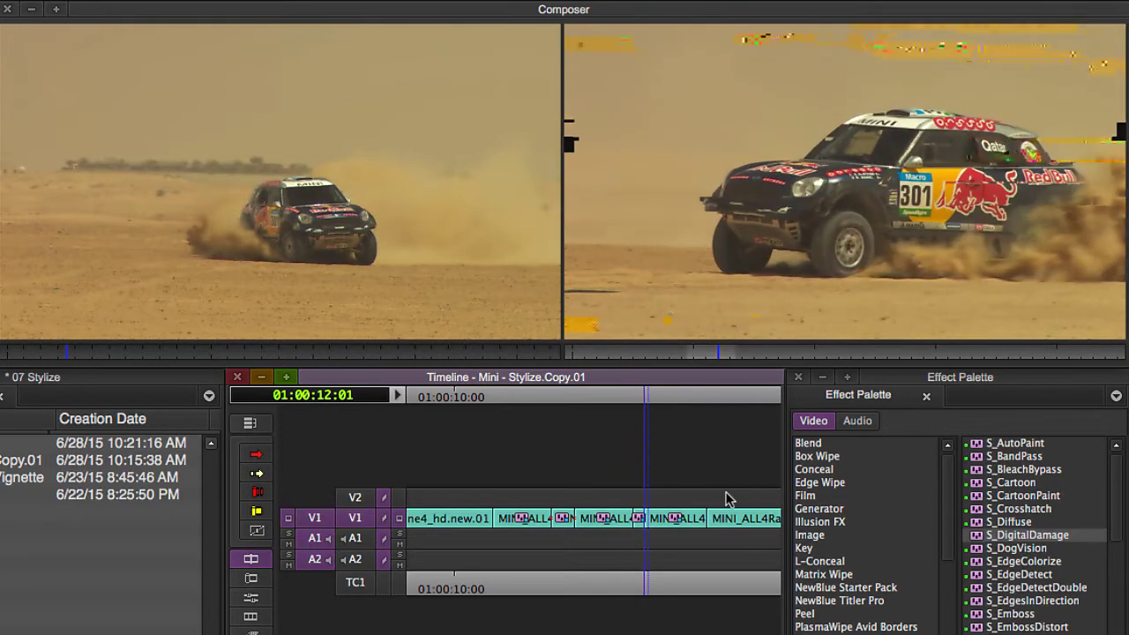
{"action": "key", "text": "Right"}
{"action": "key", "text": "Right"}
{"action": "key", "text": "h"}
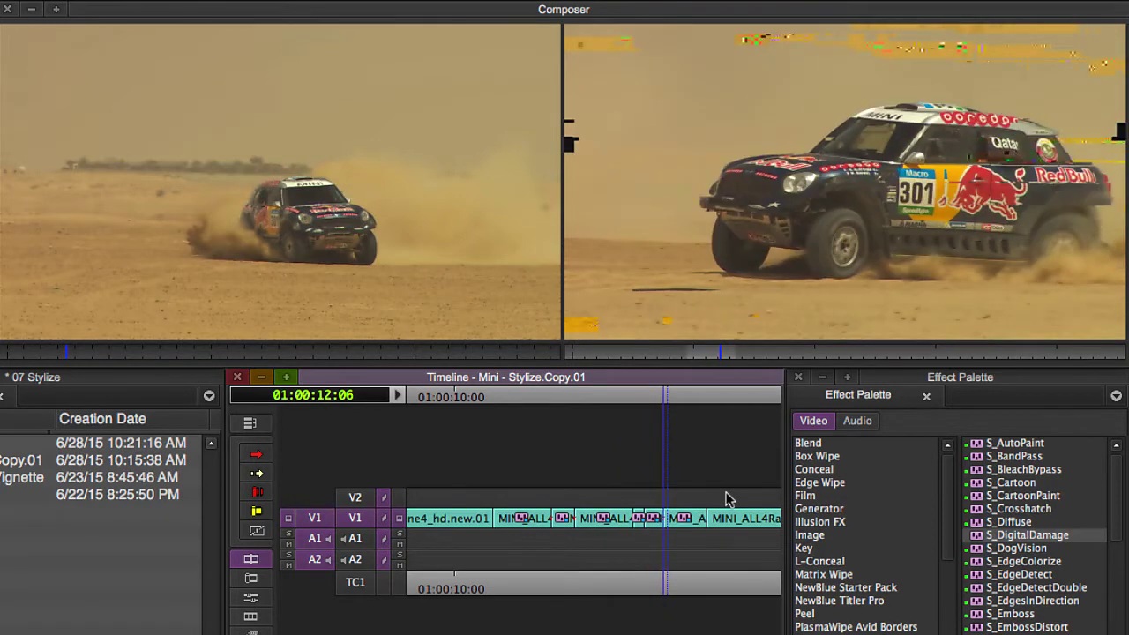
- Cut the remaining damaged segment into short pieces with more edits from 01:00:12:08 to 01:00:12:13
{"action": "key", "text": "Right"}
{"action": "key", "text": "Right"}
{"action": "key", "text": "Right"}
{"action": "key", "text": "Right"}
{"action": "key", "text": "Right"}
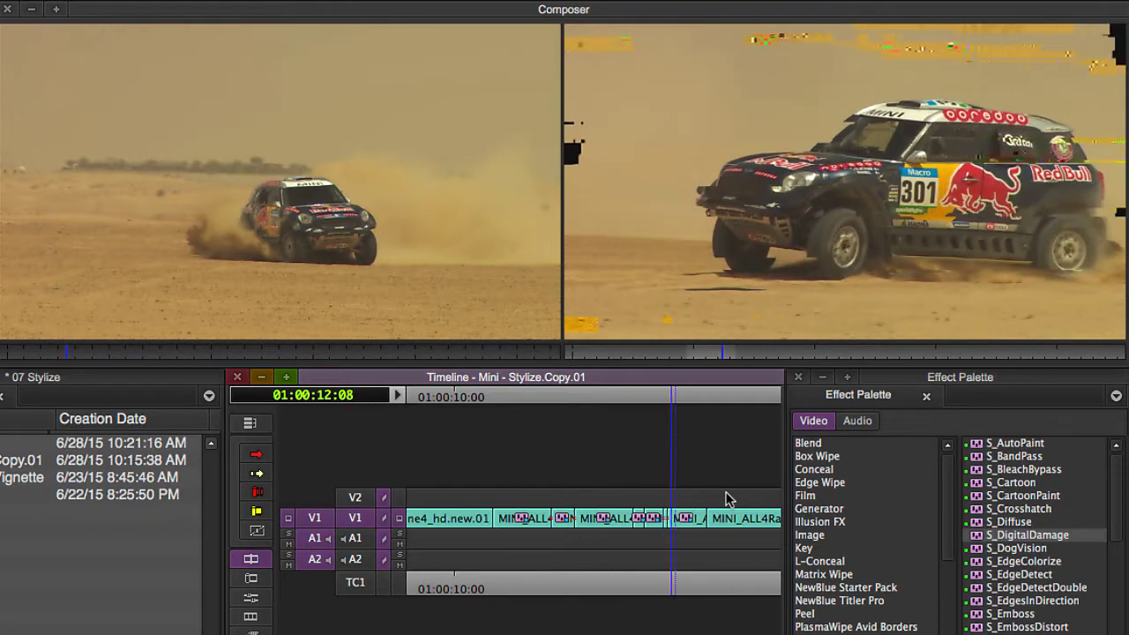
{"action": "key", "text": "Right"}
{"action": "key", "text": "Right"}
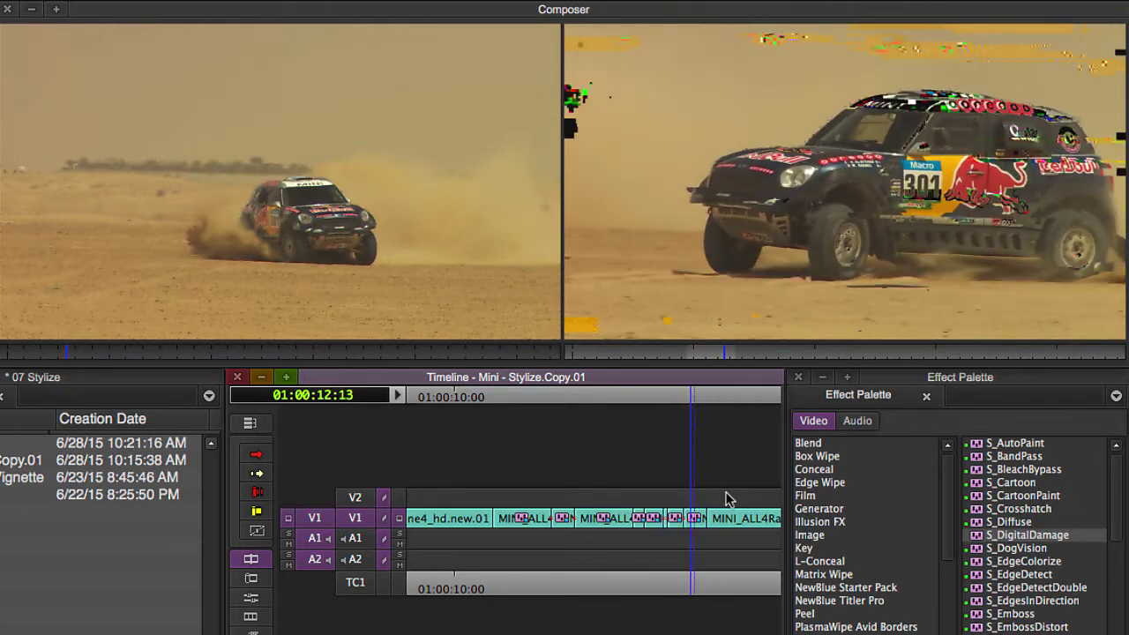
{"action": "key", "text": "h"}
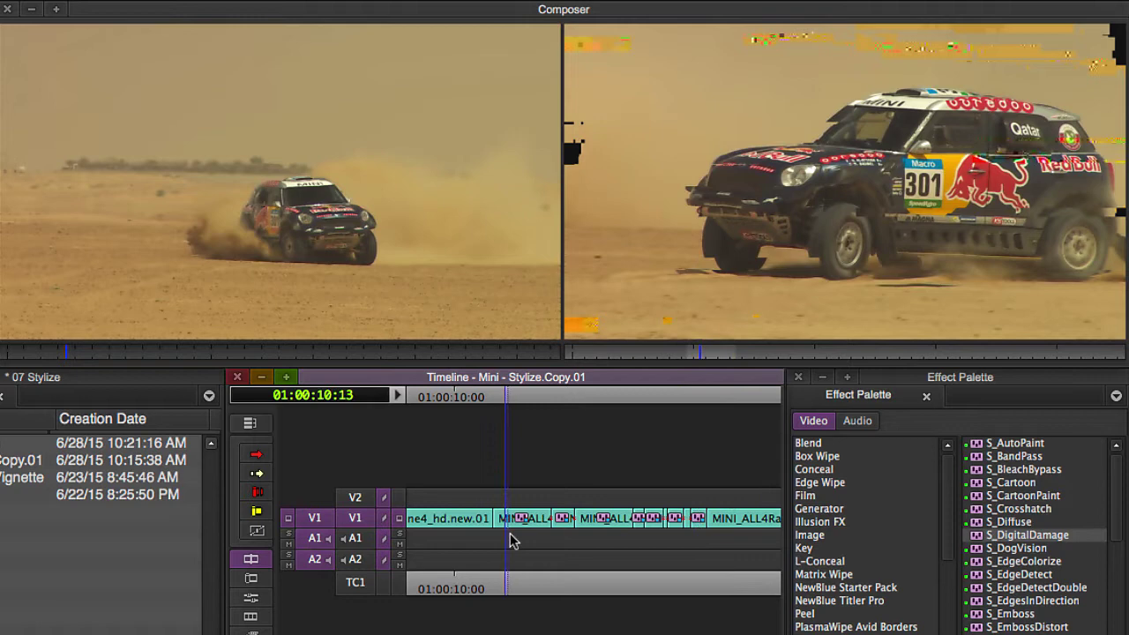
- Set the S_DigitalDamage Intensity to 0.2 on the third segment, around 01:00:11:12
{"action": "left_click", "coordinate": [509, 554]}
{"action": "left_click_drag", "start_coordinate": [510, 522], "coordinate": [599, 538]}
{"action": "key", "text": "shift+F10"}
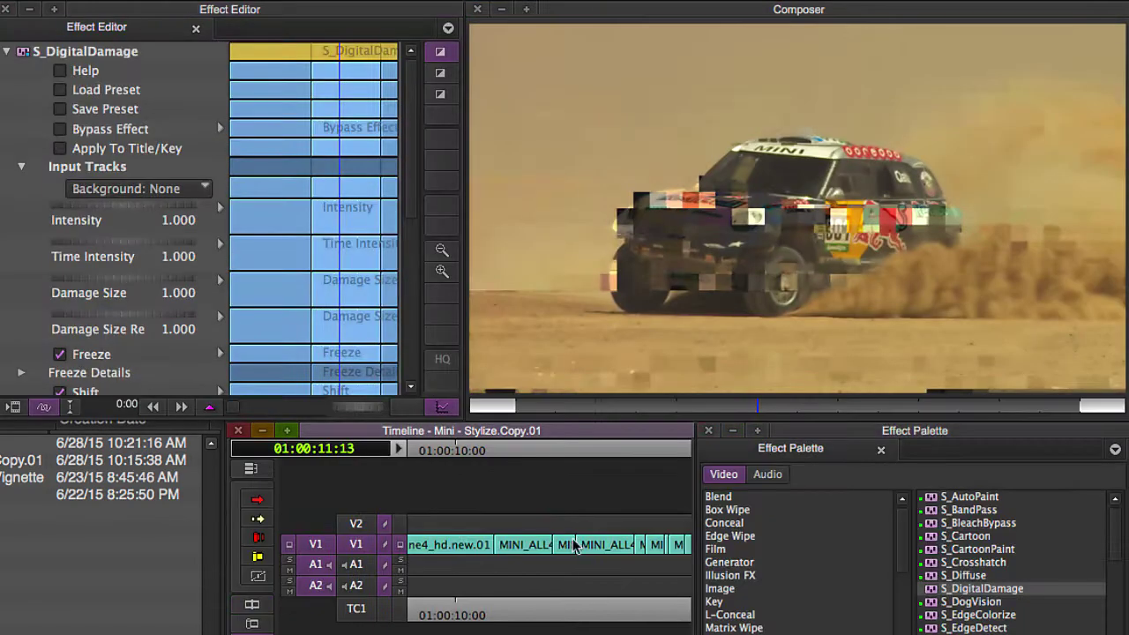
{"action": "left_click", "coordinate": [596, 548]}
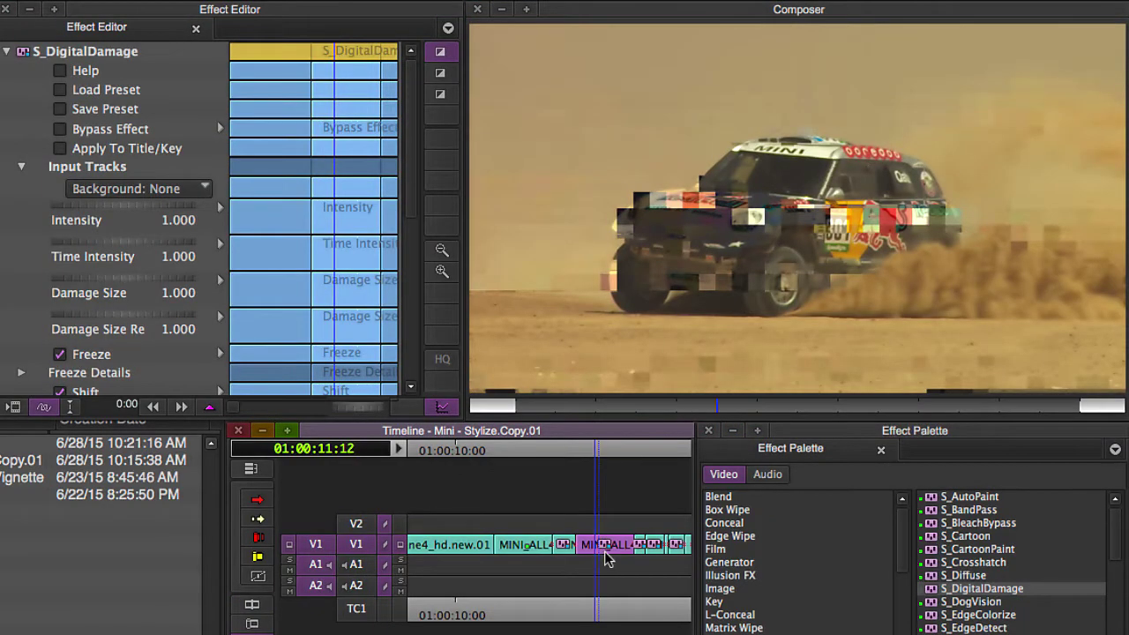
{"action": "left_click", "coordinate": [185, 206]}
{"action": "type", "text": ".2"}
{"action": "key", "text": "Return"}
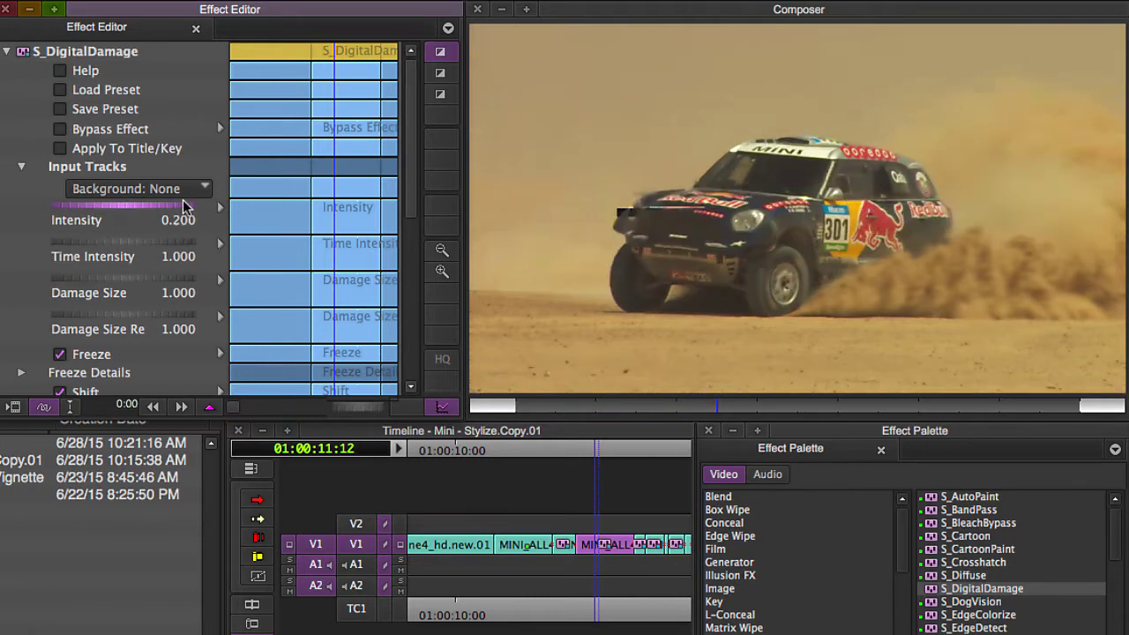
- On the segment starting at 01:00:11:22, raise Damage Size to about 2.2 and Intensity to about 2.074
{"action": "left_click", "coordinate": [638, 547]}
{"action": "key", "text": "super+]"}
{"action": "key", "text": "super+]"}
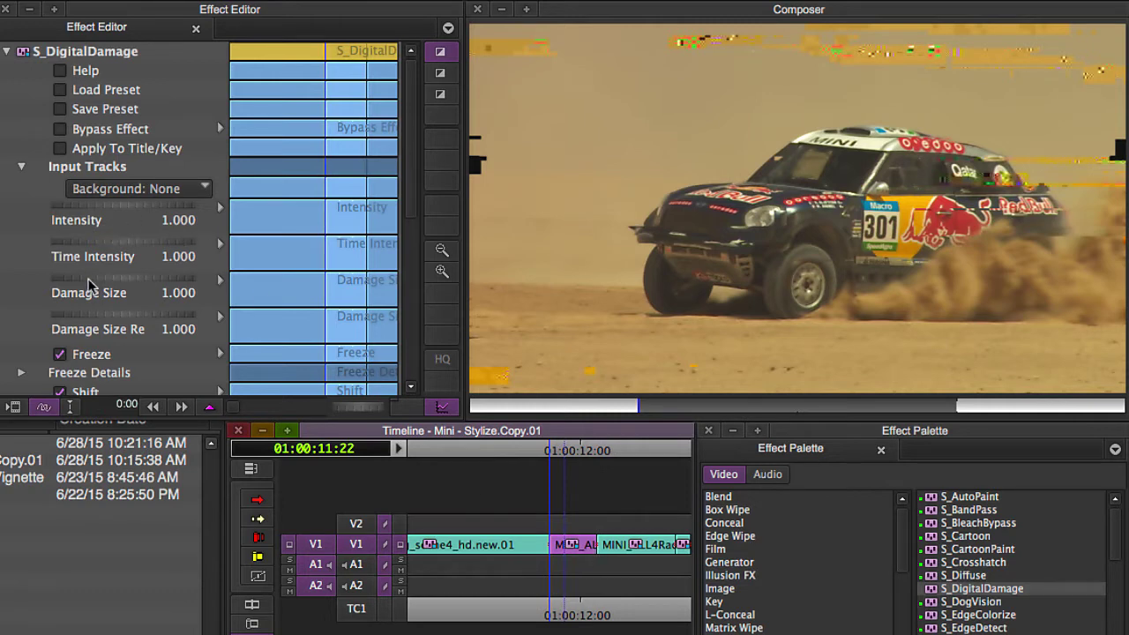
{"action": "left_click_drag", "start_coordinate": [88, 284], "coordinate": [476, 298]}
{"action": "left_click_drag", "start_coordinate": [67, 205], "coordinate": [425, 234]}
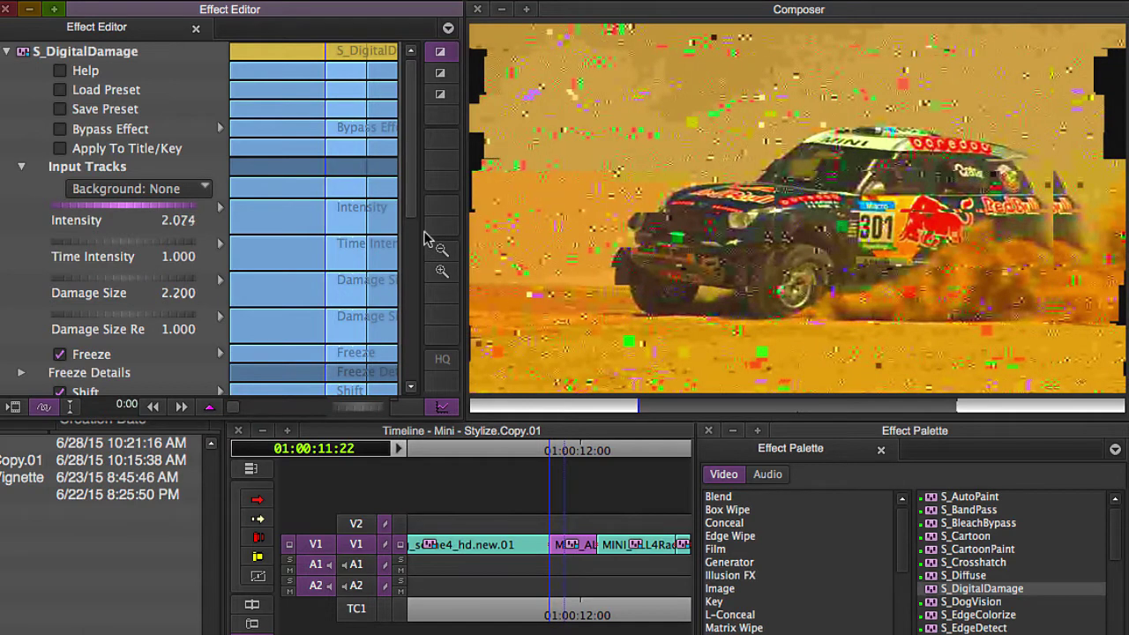
- On the segment starting at 01:00:12:01, lower Intensity to about 0.655, Time Intensity to about 0.682 and Damage Size to about 0.103
{"action": "left_click", "coordinate": [615, 548]}
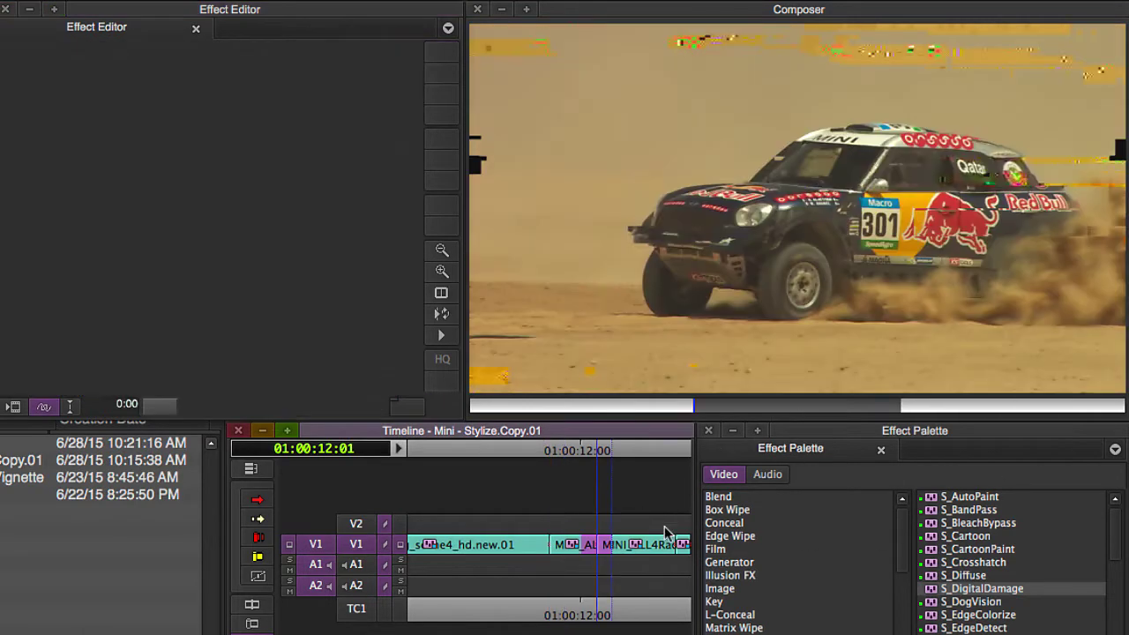
{"action": "left_click_drag", "start_coordinate": [133, 212], "coordinate": [17, 207]}
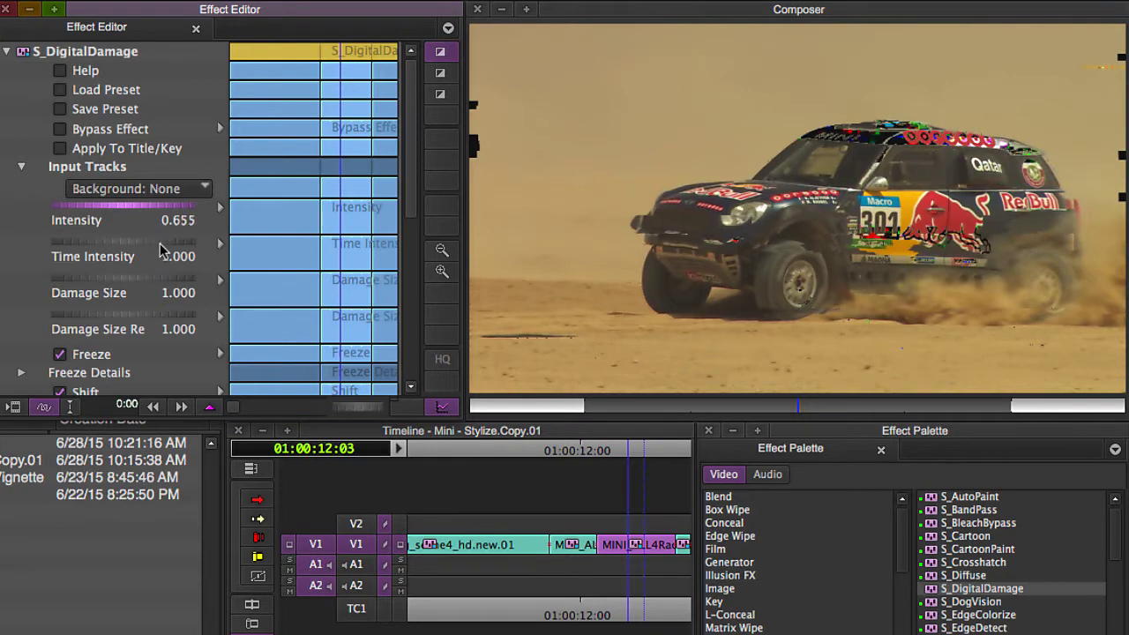
{"action": "left_click_drag", "start_coordinate": [163, 247], "coordinate": [78, 243]}
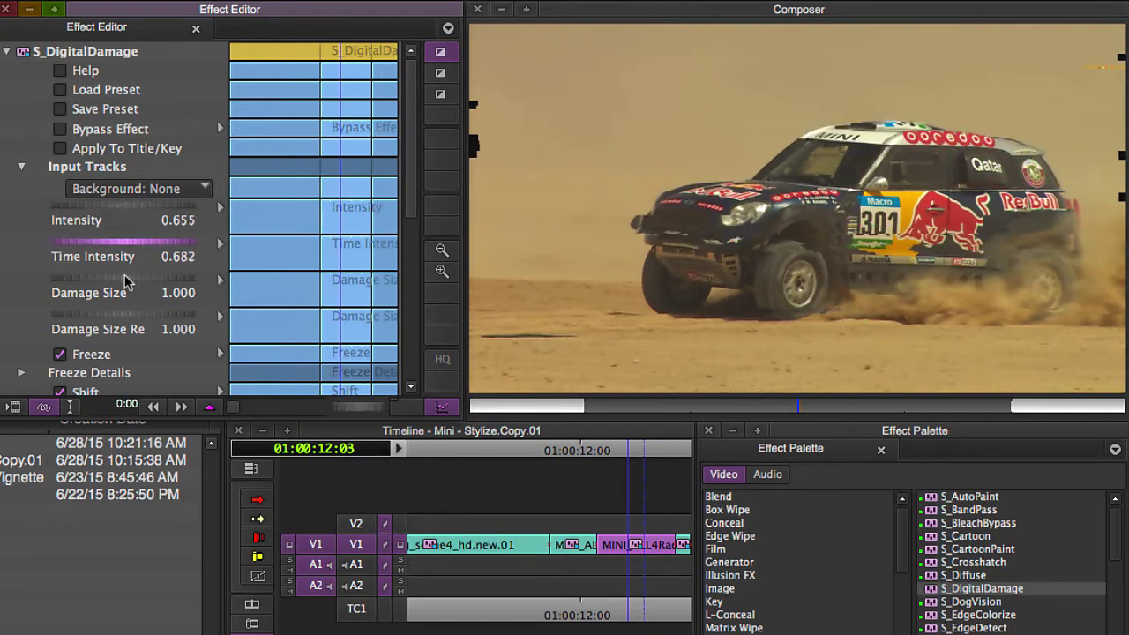
{"action": "left_click_drag", "start_coordinate": [128, 280], "coordinate": [5, 279]}
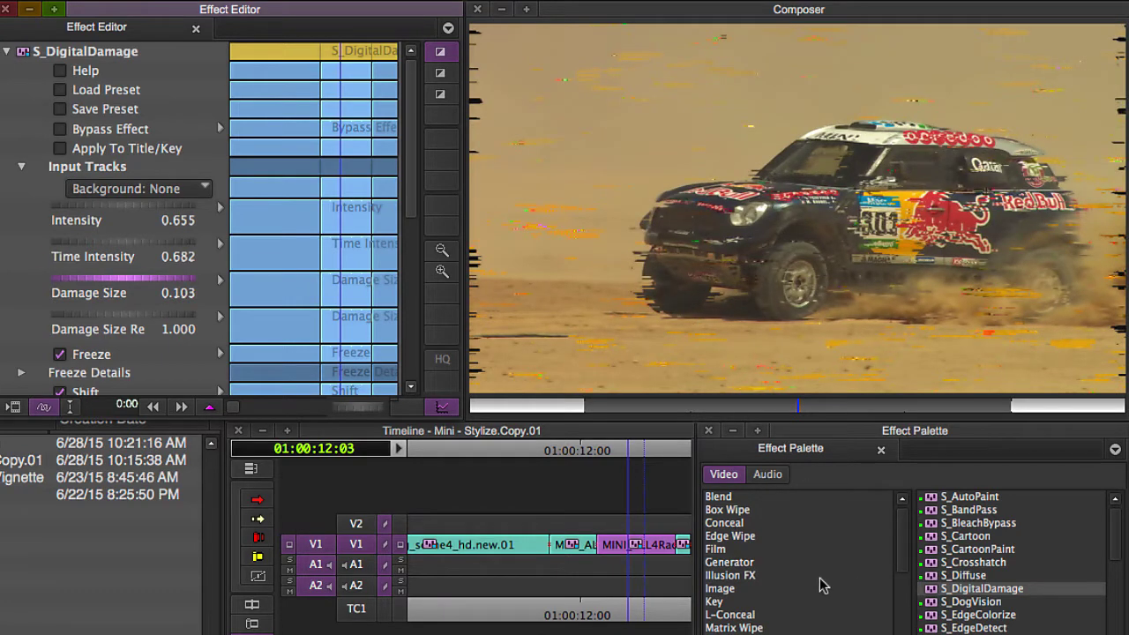
- On the short segment at 01:00:12:06, set Damage Size to about 1.366, Intensity to 5 and Time Intensity to about 4.381
{"action": "key", "text": "super+["}
{"action": "left_click", "coordinate": [578, 548]}
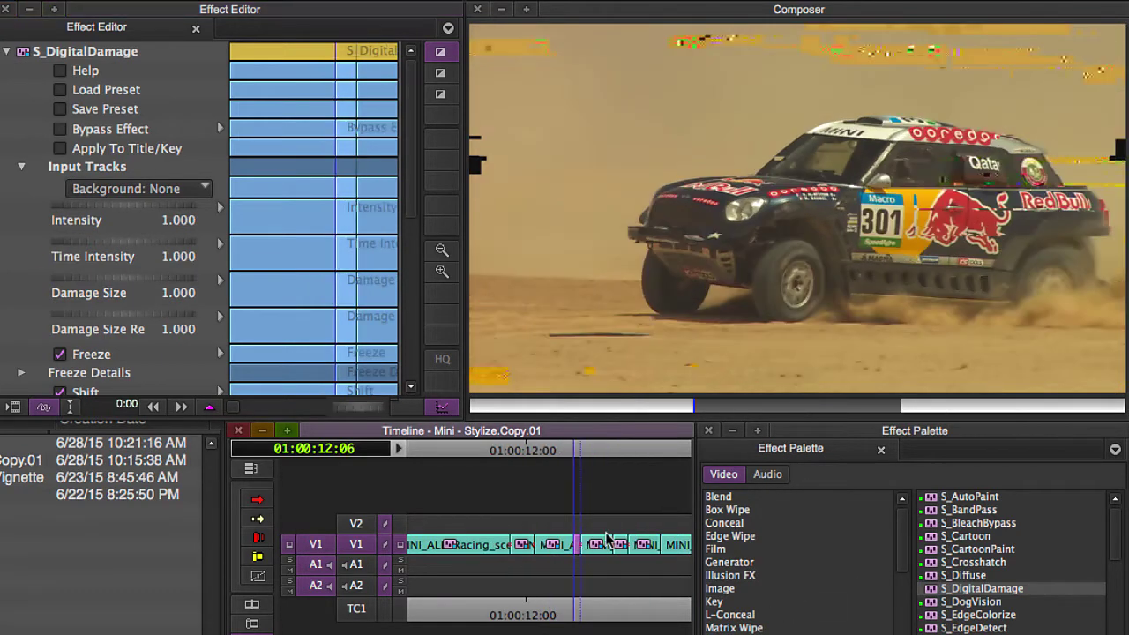
{"action": "left_click_drag", "start_coordinate": [141, 278], "coordinate": [199, 291]}
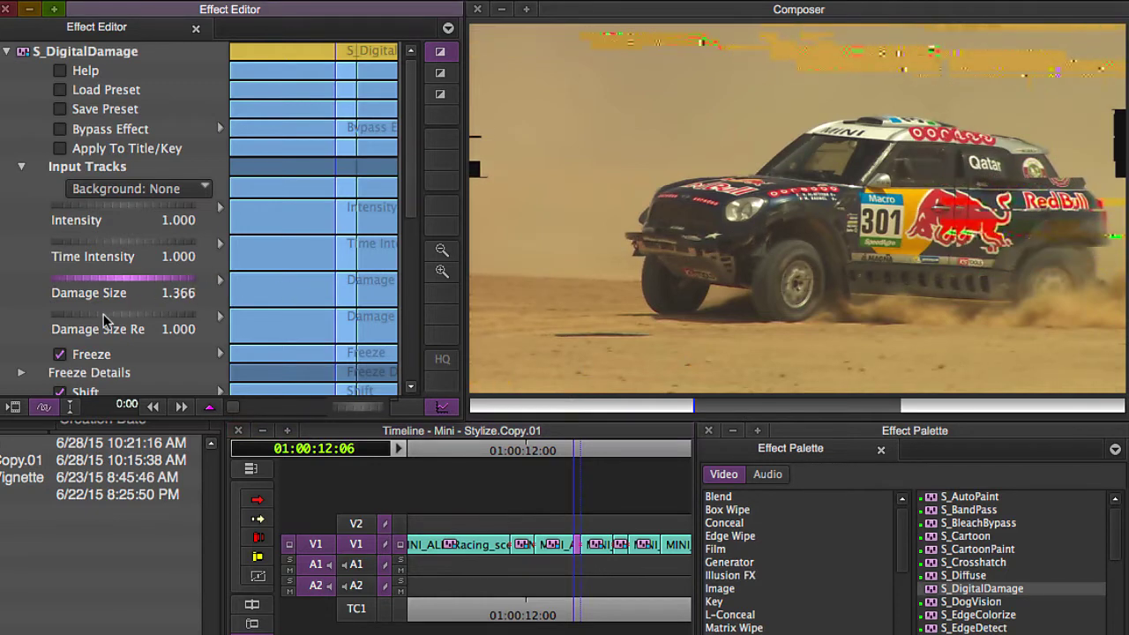
{"action": "left_click_drag", "start_coordinate": [82, 209], "coordinate": [122, 210]}
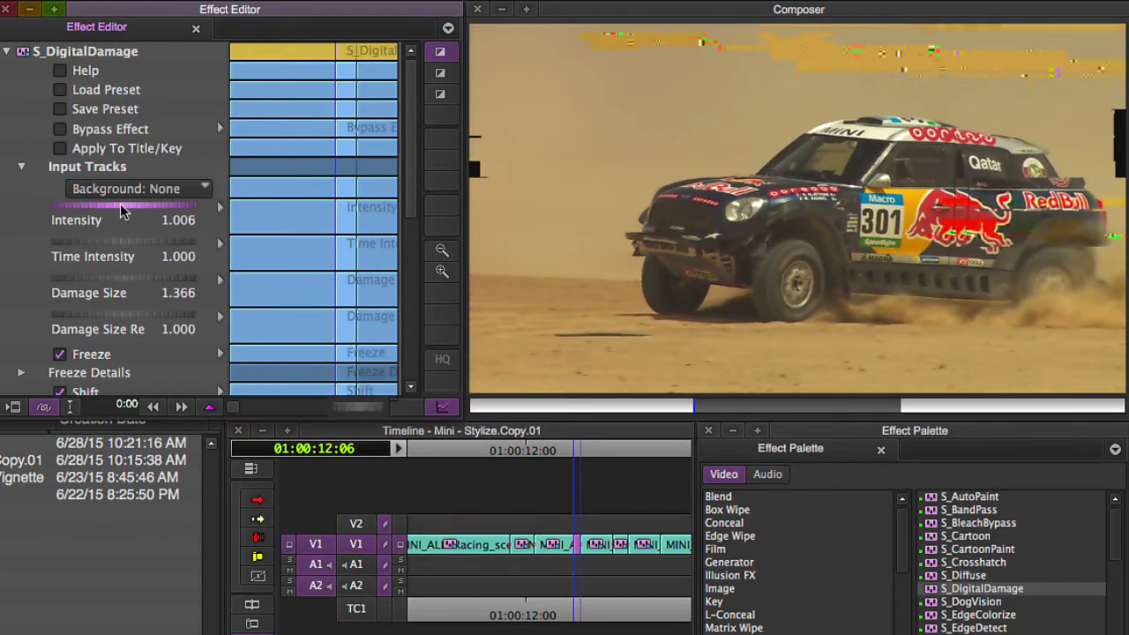
{"action": "type", "text": "5"}
{"action": "key", "text": "Return"}
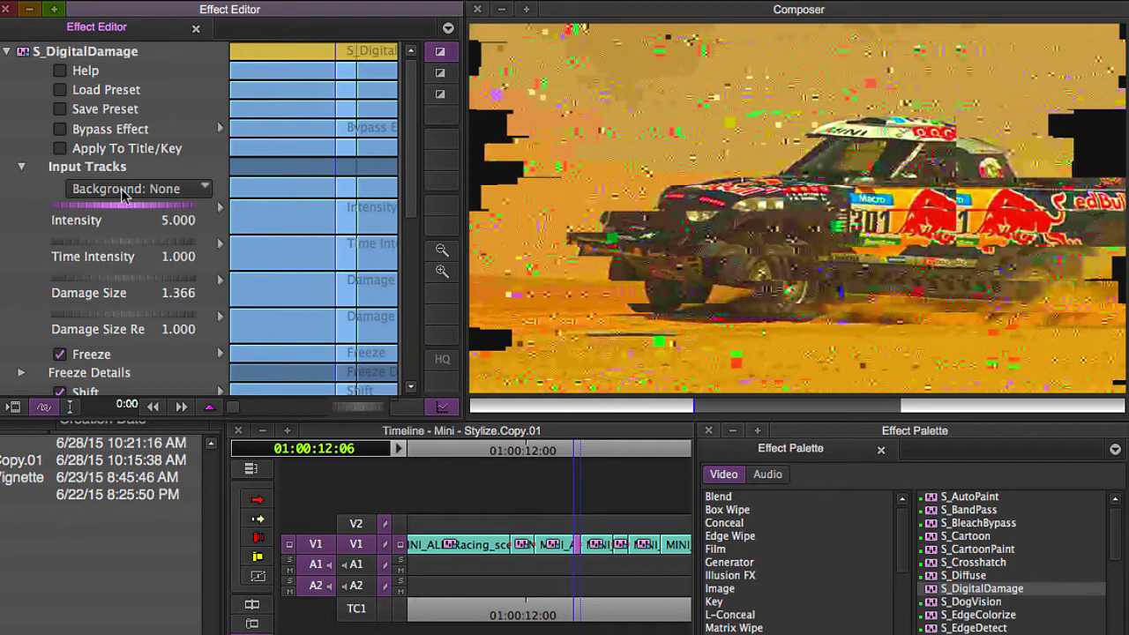
{"action": "left_click_drag", "start_coordinate": [82, 242], "coordinate": [1118, 192]}
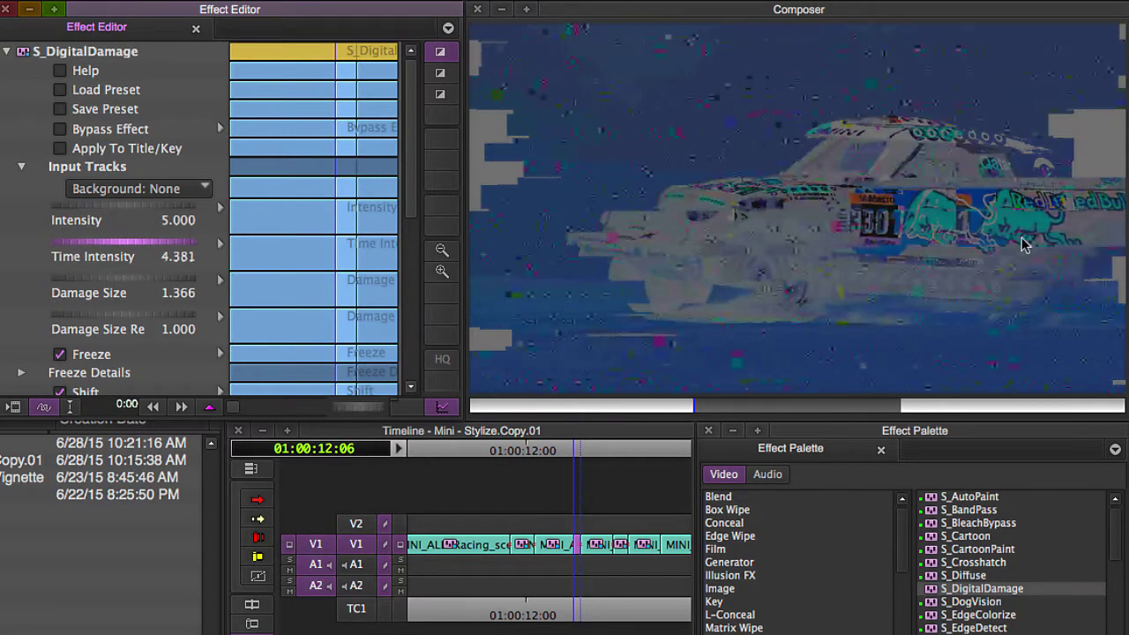
- Set the S_DigitalDamage Intensity to 0.3 on the segment at 01:00:12:08
{"action": "left_click", "coordinate": [589, 541]}
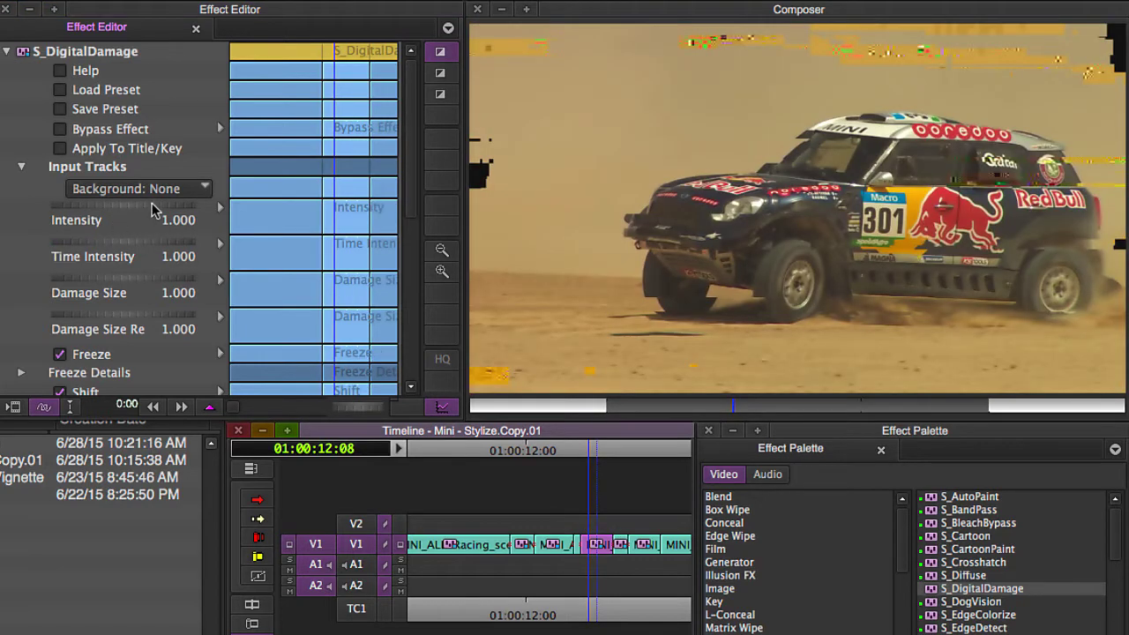
{"action": "left_click", "coordinate": [152, 209]}
{"action": "left_click_drag", "start_coordinate": [130, 214], "coordinate": [112, 211]}
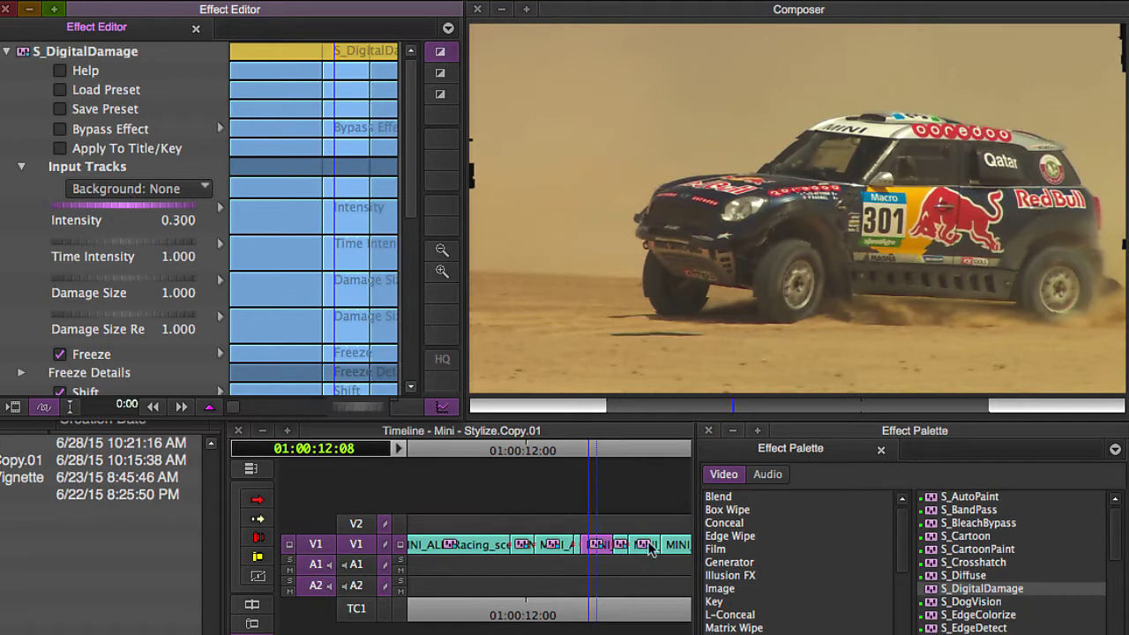
- Set the S_DigitalDamage Intensity to 6 on the segment at 01:00:12:11
{"action": "left_click", "coordinate": [622, 553]}
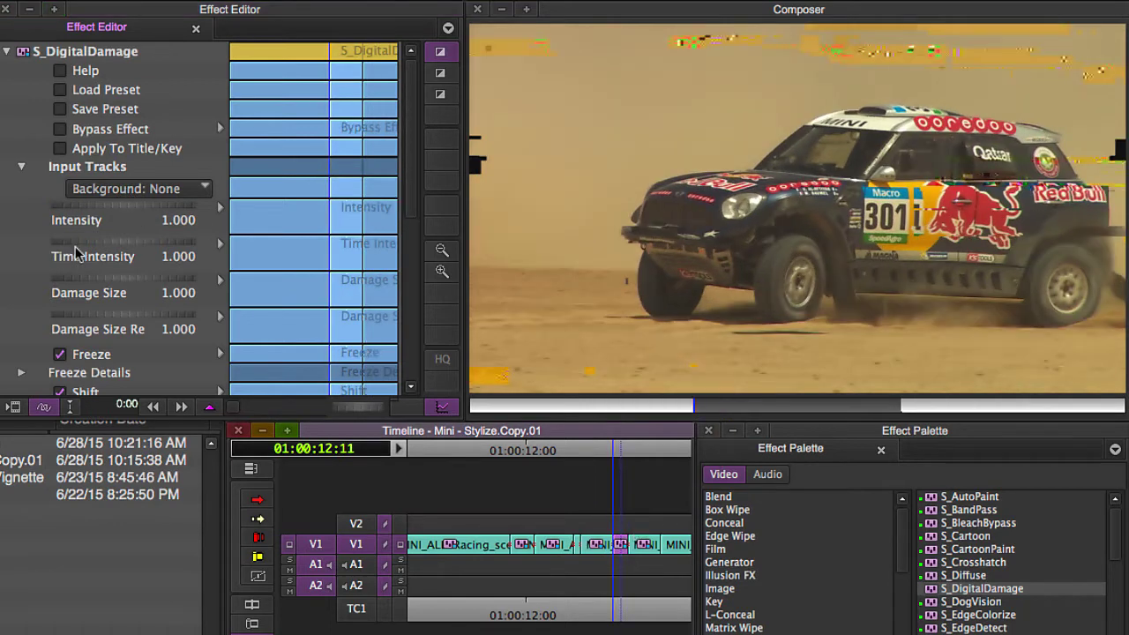
{"action": "left_click_drag", "start_coordinate": [77, 214], "coordinate": [105, 223]}
{"action": "type", "text": "6"}
{"action": "key", "text": "Return"}
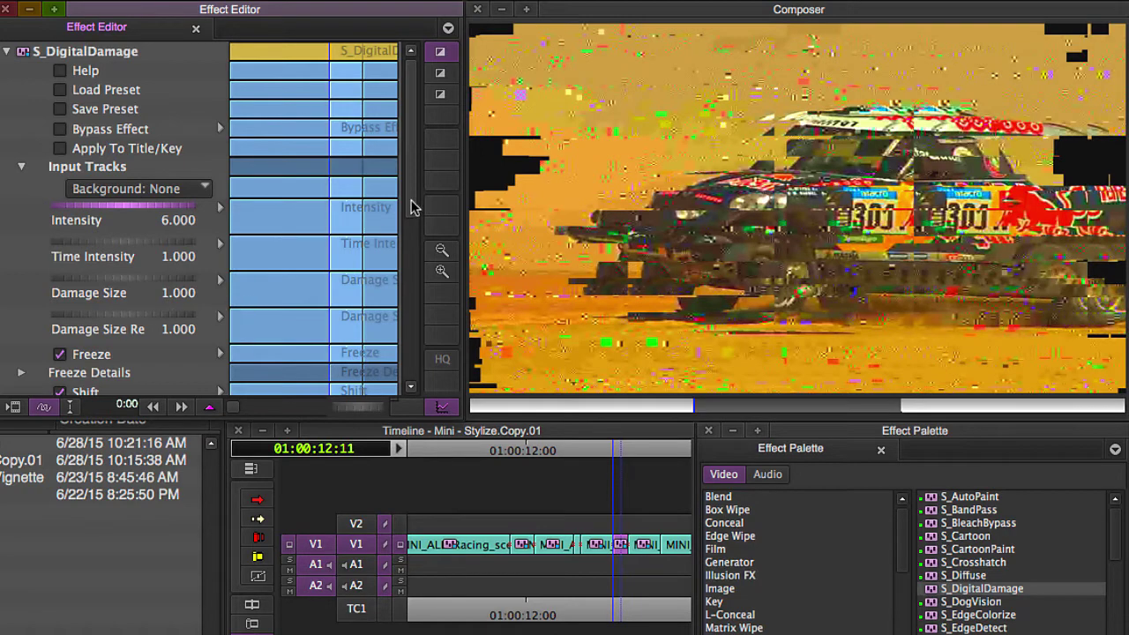
- On the segment at 01:00:12:11, change the Seed to about 1.338 and Damage Size to about 1.27
{"action": "left_click_drag", "start_coordinate": [411, 204], "coordinate": [404, 347]}
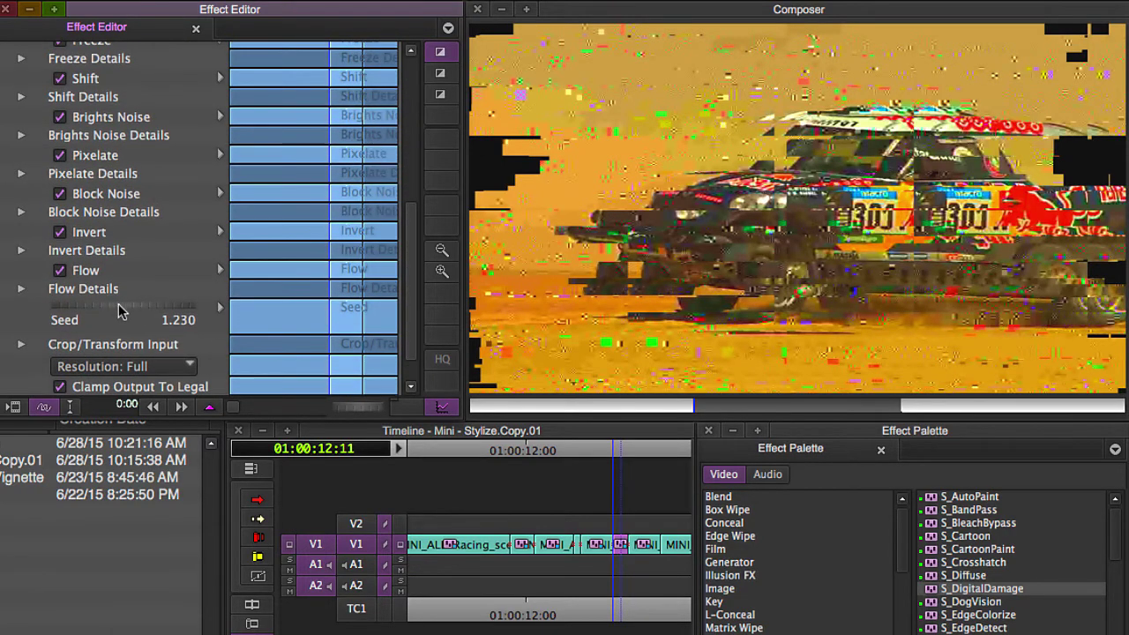
{"action": "left_click_drag", "start_coordinate": [126, 308], "coordinate": [155, 307]}
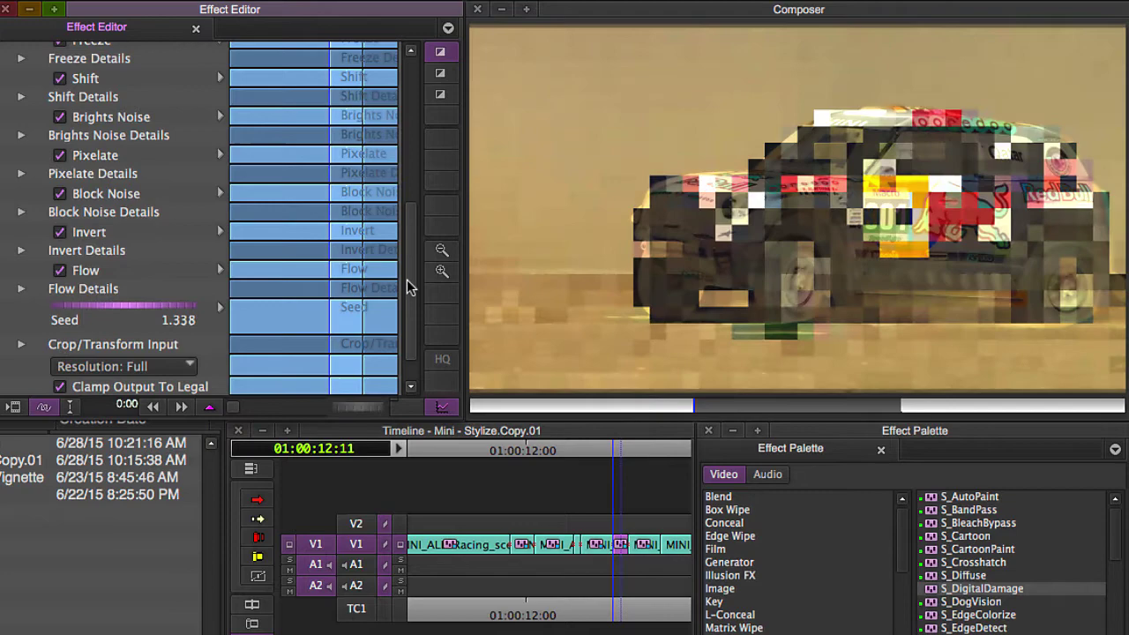
{"action": "left_click_drag", "start_coordinate": [411, 282], "coordinate": [414, 237]}
{"action": "left_click_drag", "start_coordinate": [73, 71], "coordinate": [163, 84]}
{"action": "left_click", "coordinate": [111, 106]}
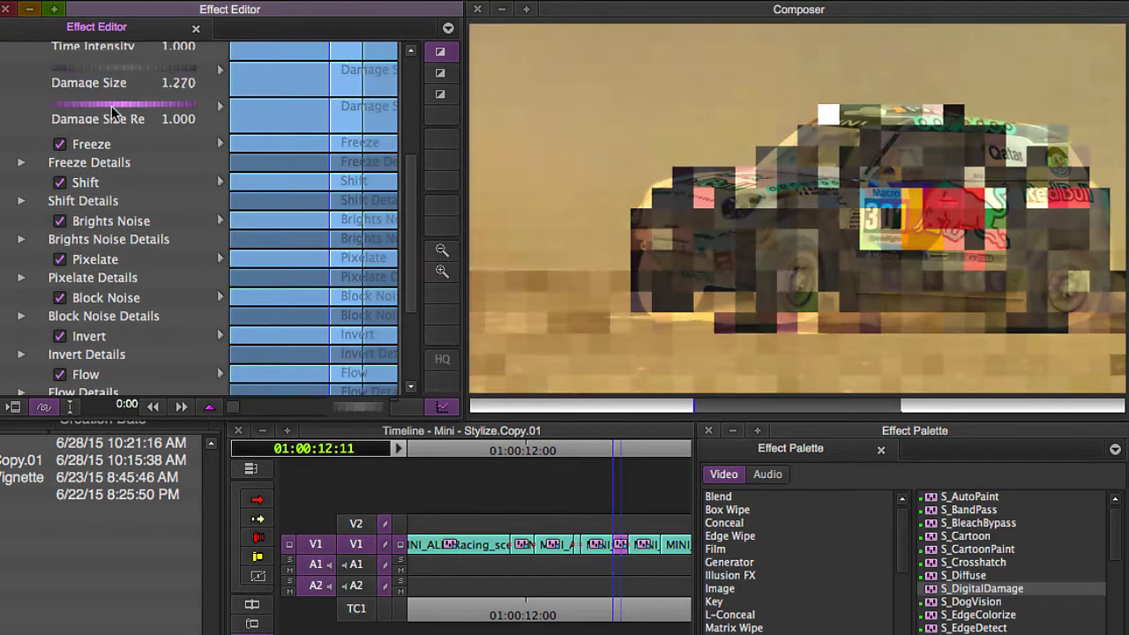
- Set Time Intensity to 0.3 on the segment at 01:00:12:15 and scrub through it to check the damage
{"action": "left_click", "coordinate": [644, 545]}
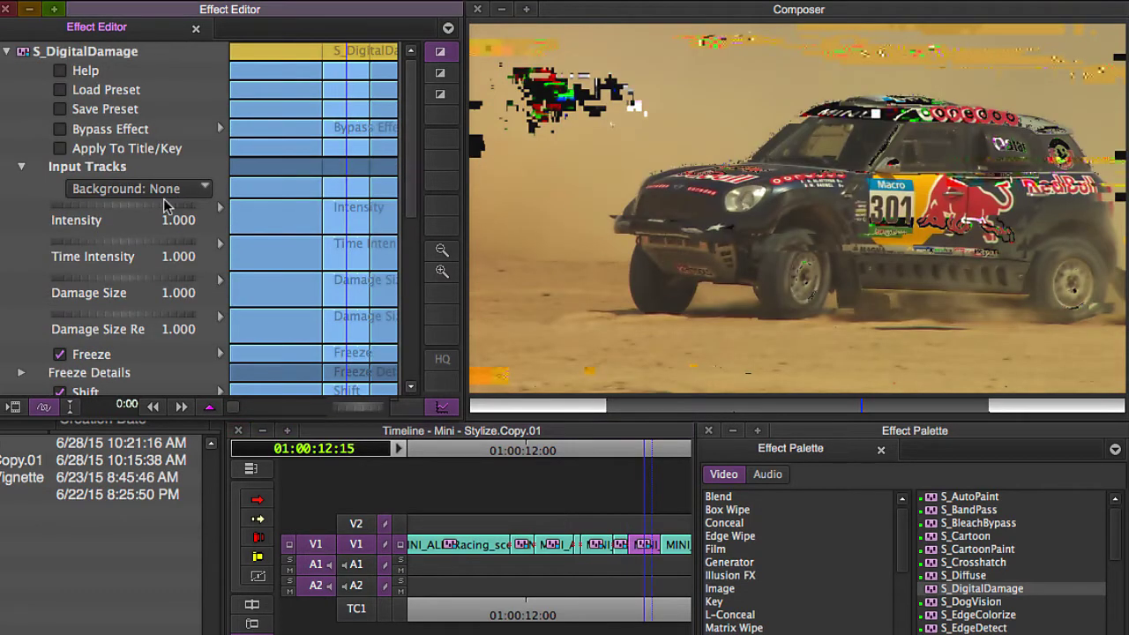
{"action": "left_click", "coordinate": [117, 244]}
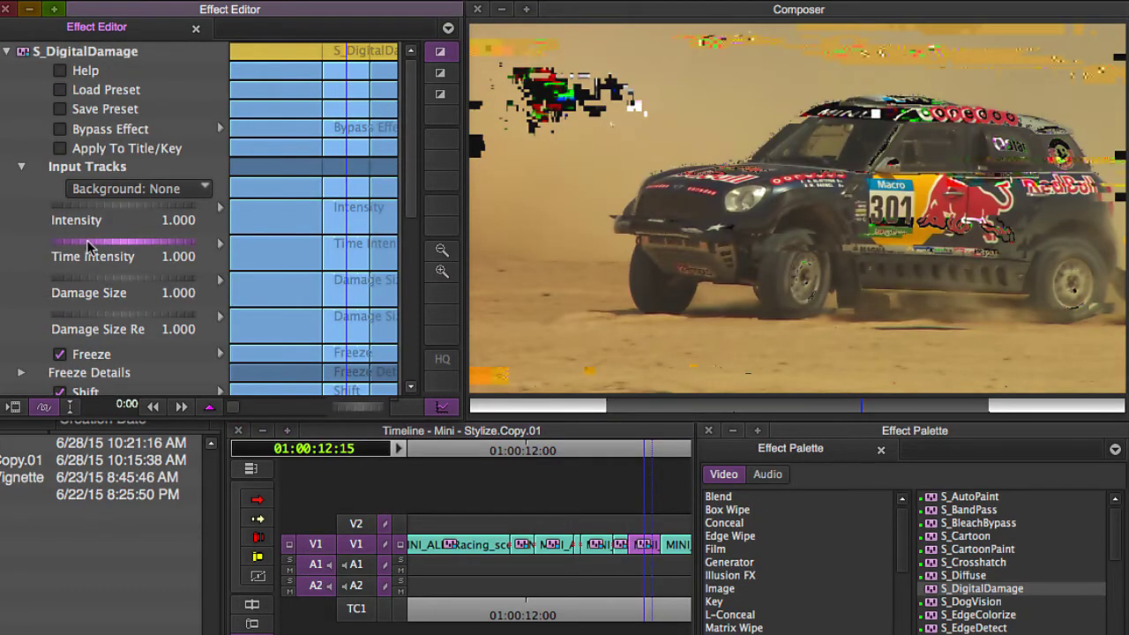
{"action": "left_click_drag", "start_coordinate": [89, 242], "coordinate": [81, 239]}
{"action": "type", "text": ".3"}
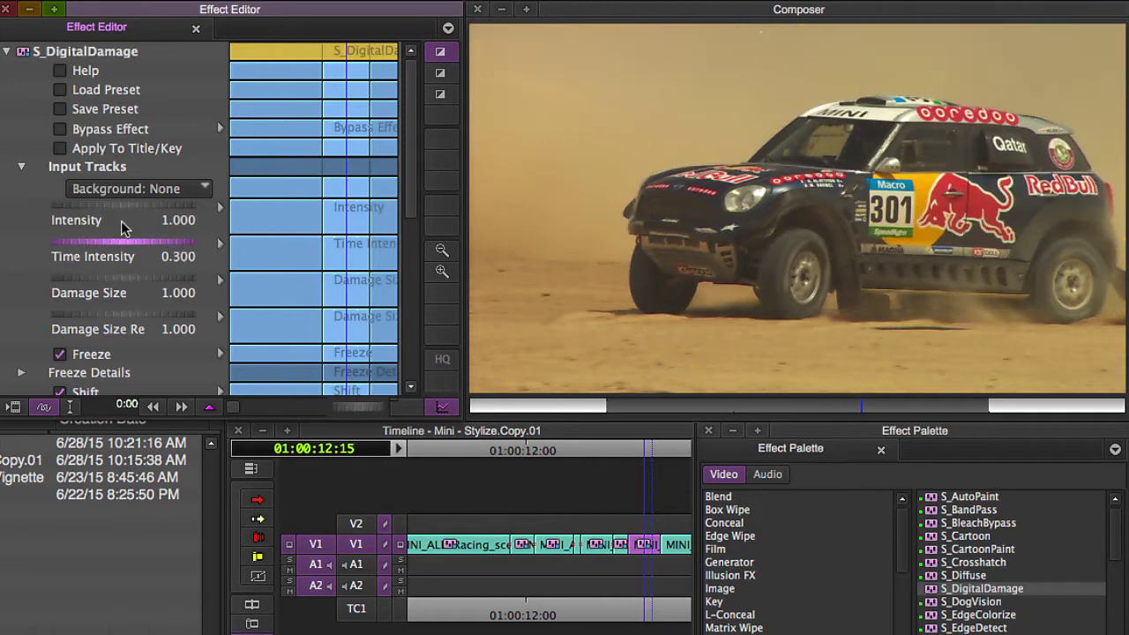
{"action": "left_click", "coordinate": [841, 402]}
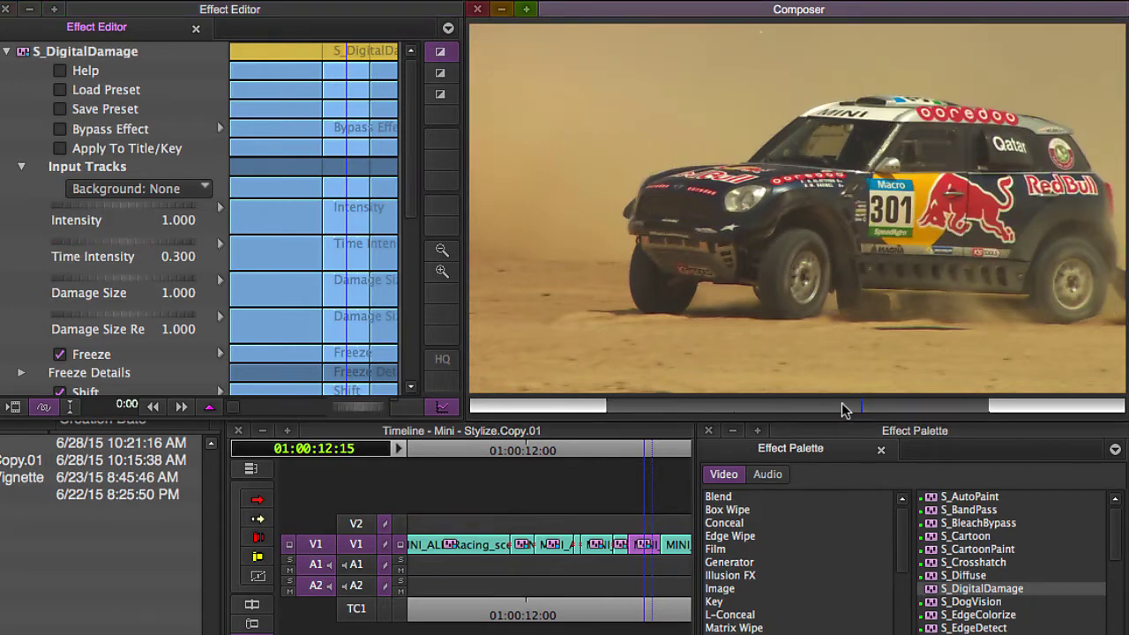
{"action": "left_click_drag", "start_coordinate": [815, 397], "coordinate": [1024, 408]}
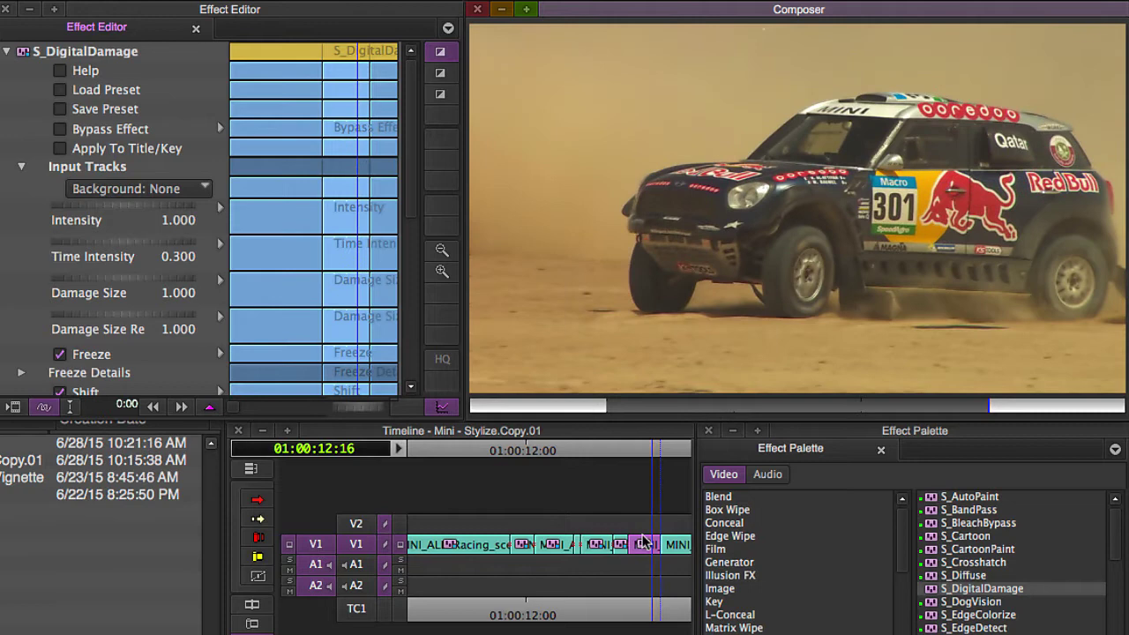
- Move to the undamaged clip at 01:00:12:19 and leave effect mode for the source/record editing view
{"action": "left_click", "coordinate": [680, 544]}
{"action": "key", "text": "super+bracketleft"}
{"action": "key", "text": "super+bracketleft"}
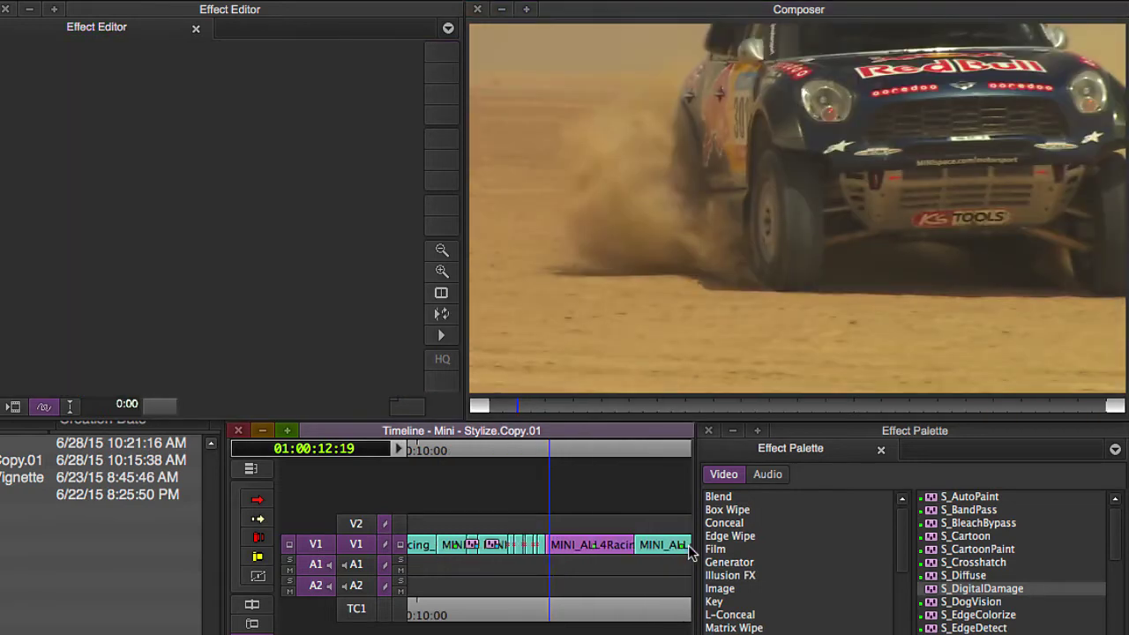
{"action": "key", "text": "super+bracketright"}
{"action": "key", "text": "super+bracketright"}
{"action": "key", "text": "super+bracketright"}
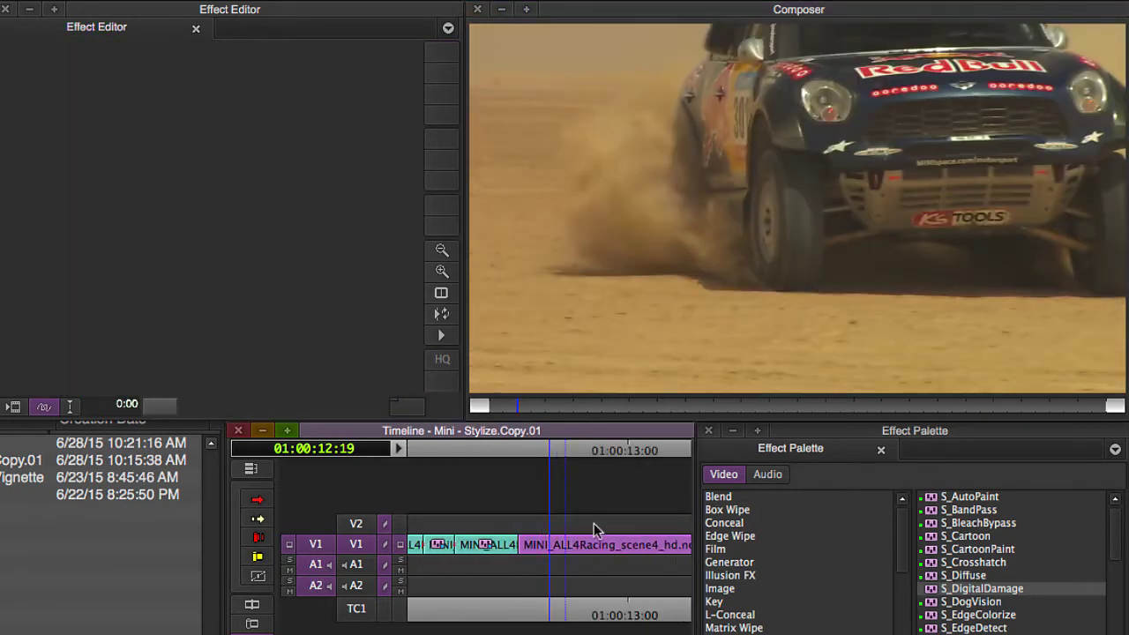
{"action": "key", "text": "y"}
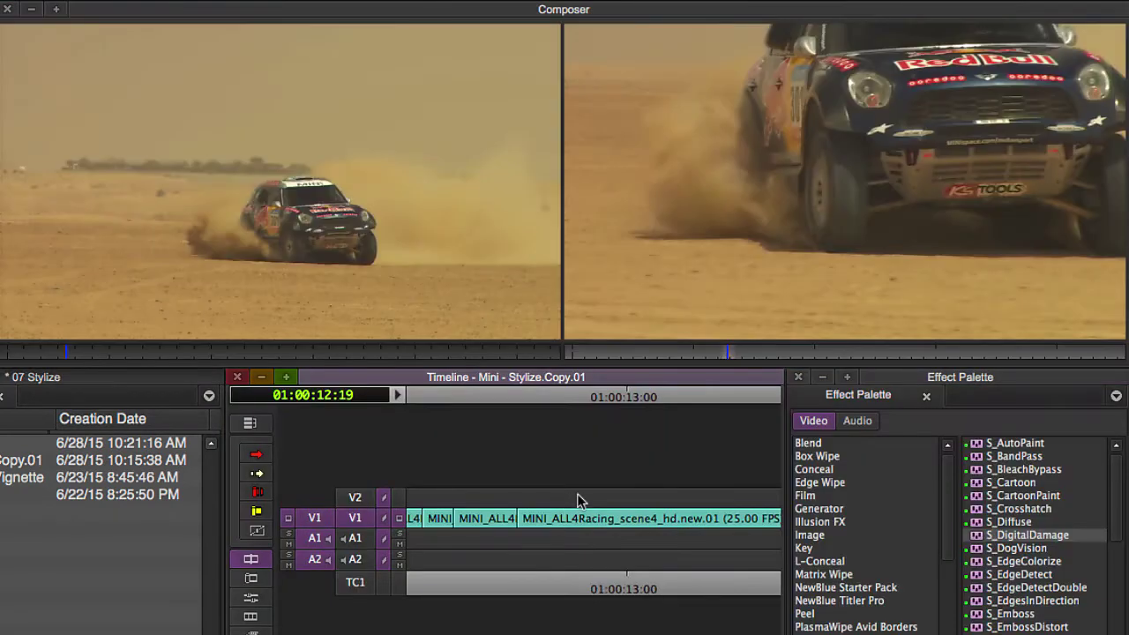
- Mark a range from just before the damaged segments into the following clip and render the effects within it
{"action": "key", "text": "super+bracketleft"}
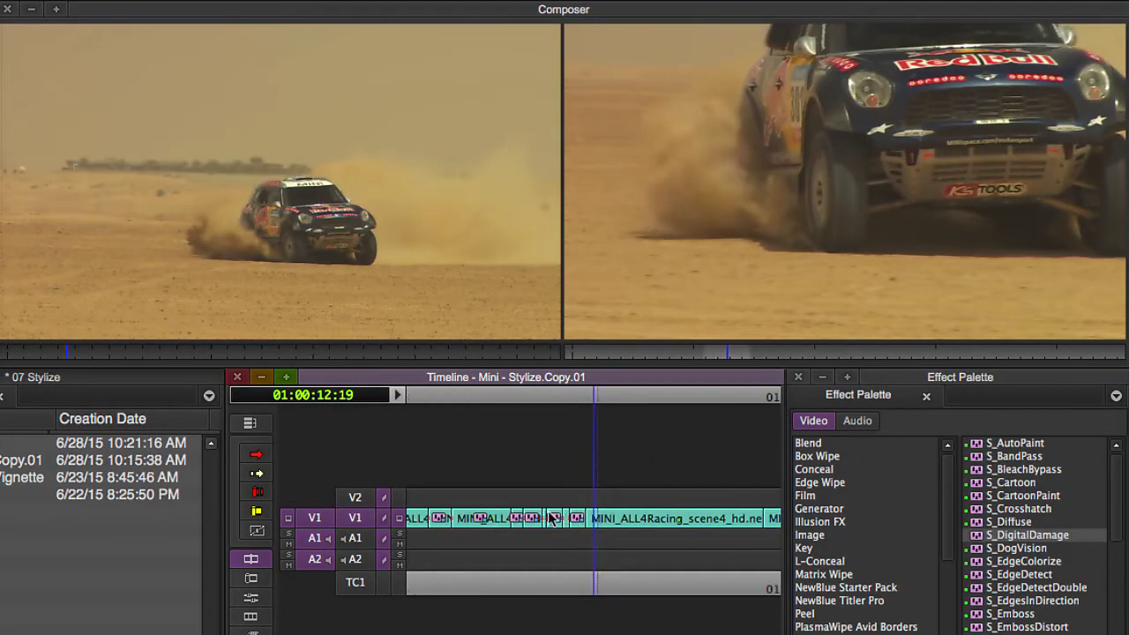
{"action": "left_click", "coordinate": [471, 524]}
{"action": "key", "text": "ctrl+]"}
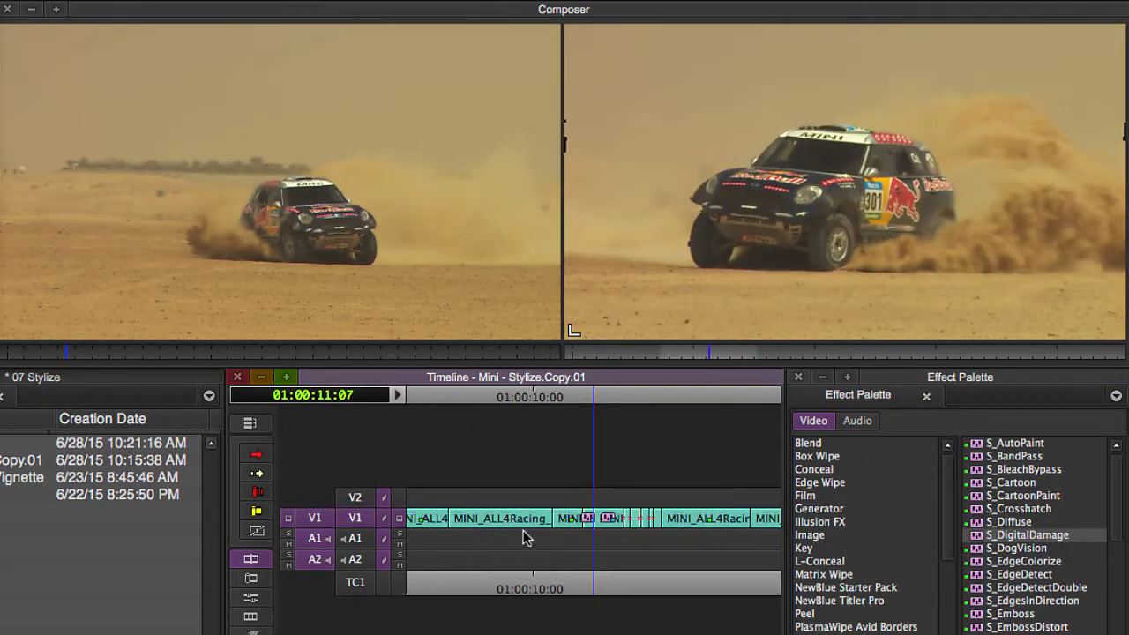
{"action": "left_click", "coordinate": [567, 529]}
{"action": "left_click", "coordinate": [702, 544]}
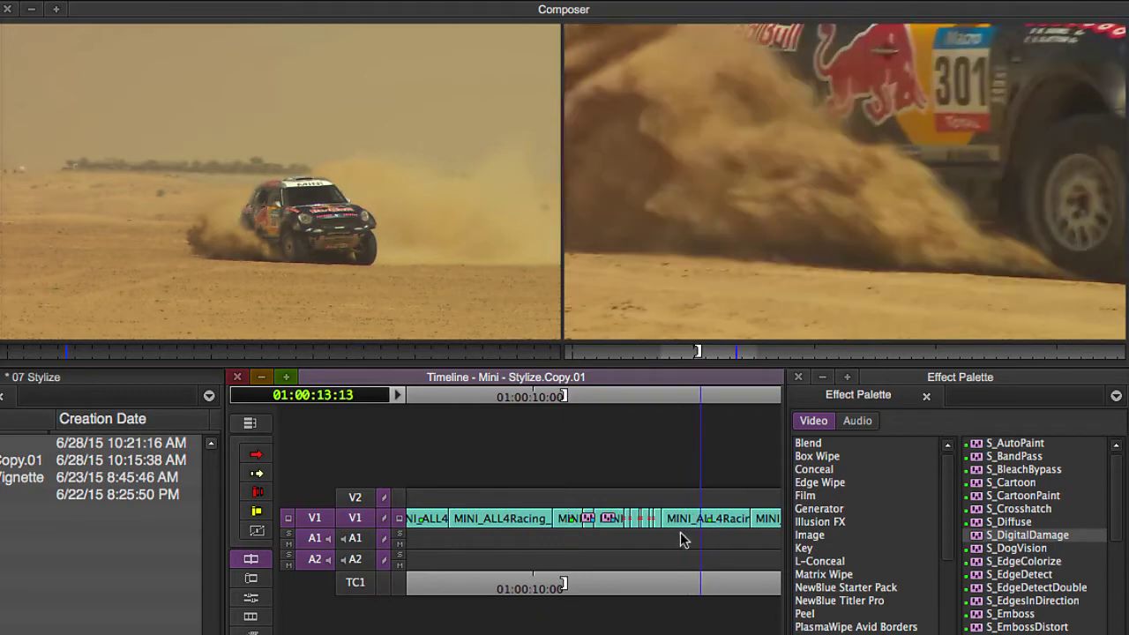
{"action": "left_click", "coordinate": [680, 533]}
{"action": "key", "text": "o"}
{"action": "key", "text": "super+r"}
{"action": "key", "text": "Return"}
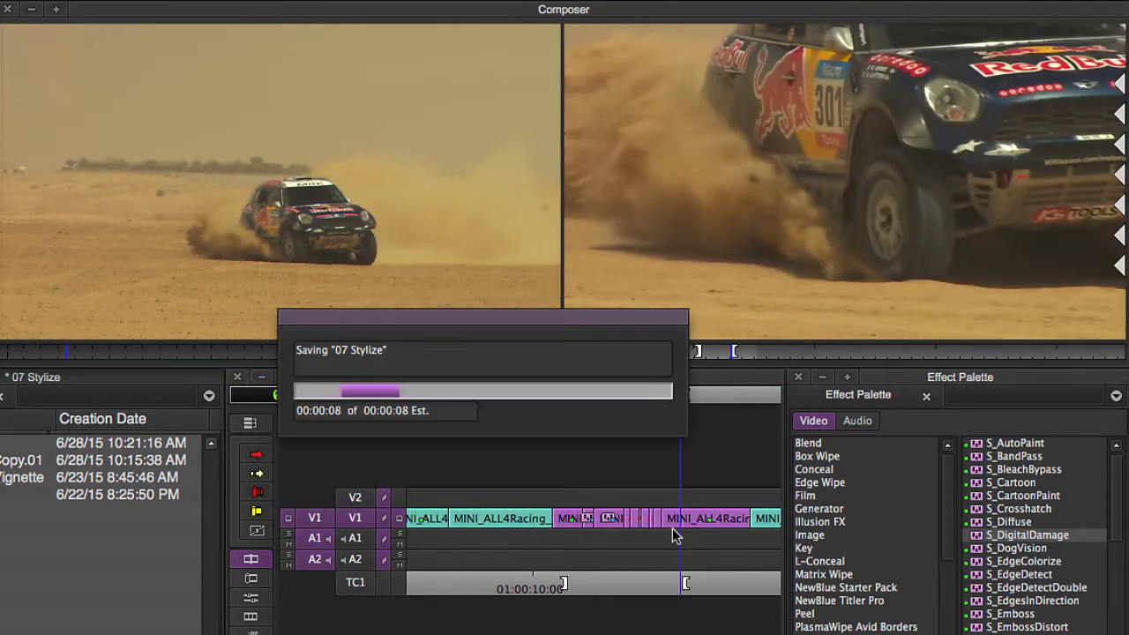
- Play back the rendered glitch section repeatedly, starting from around 01:00:10, to review the varied damage
{"action": "left_click", "coordinate": [559, 549]}
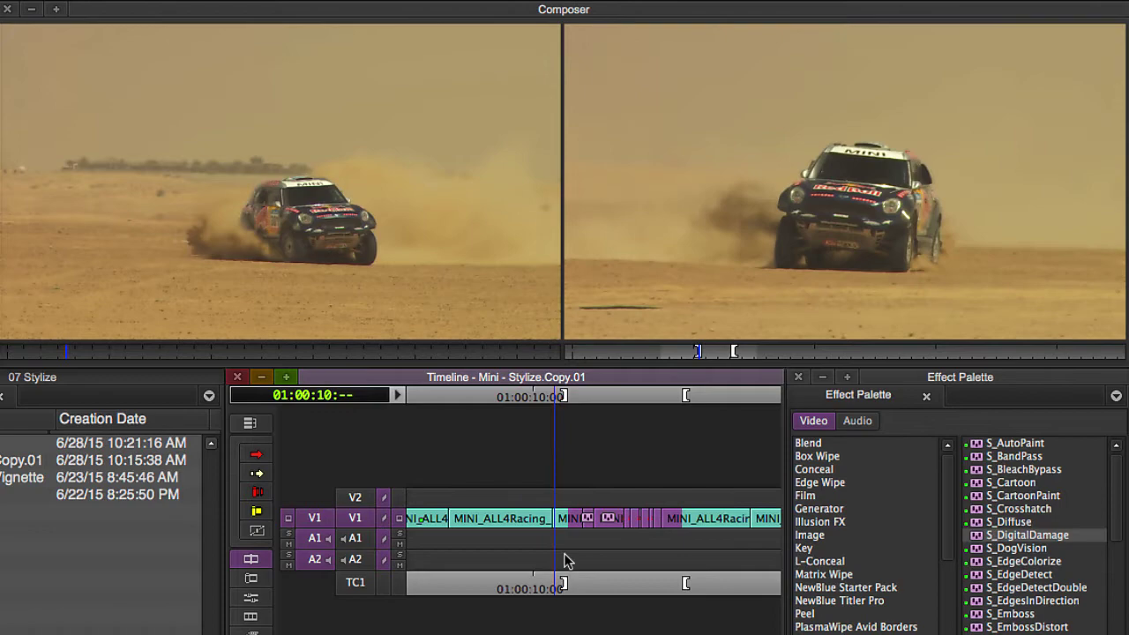
{"action": "key", "text": "space"}
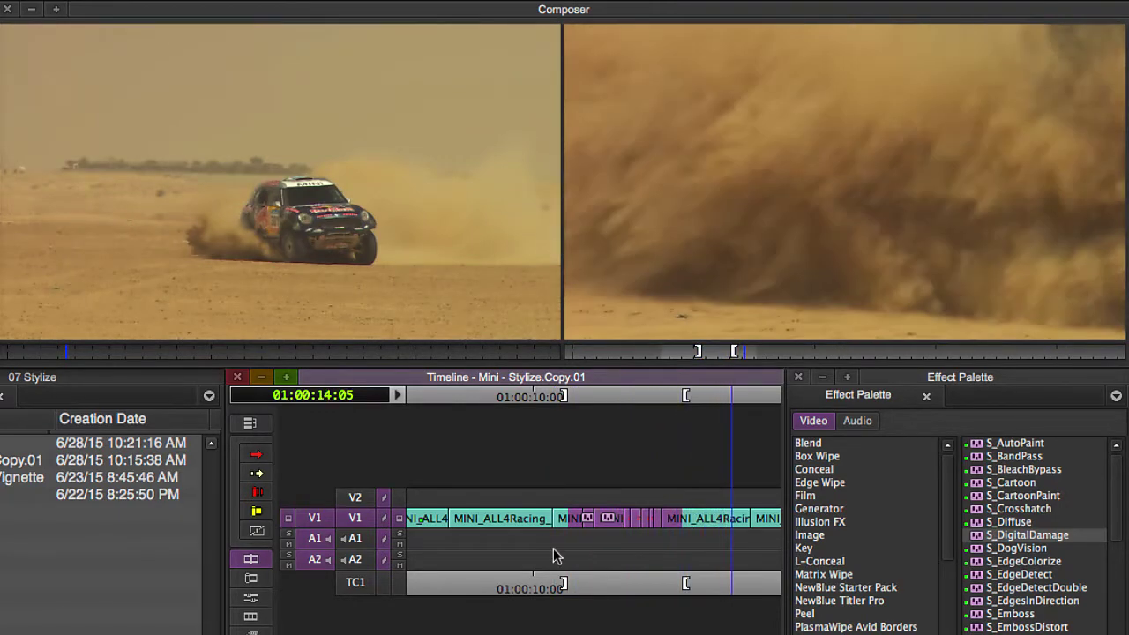
{"action": "left_click", "coordinate": [556, 554]}
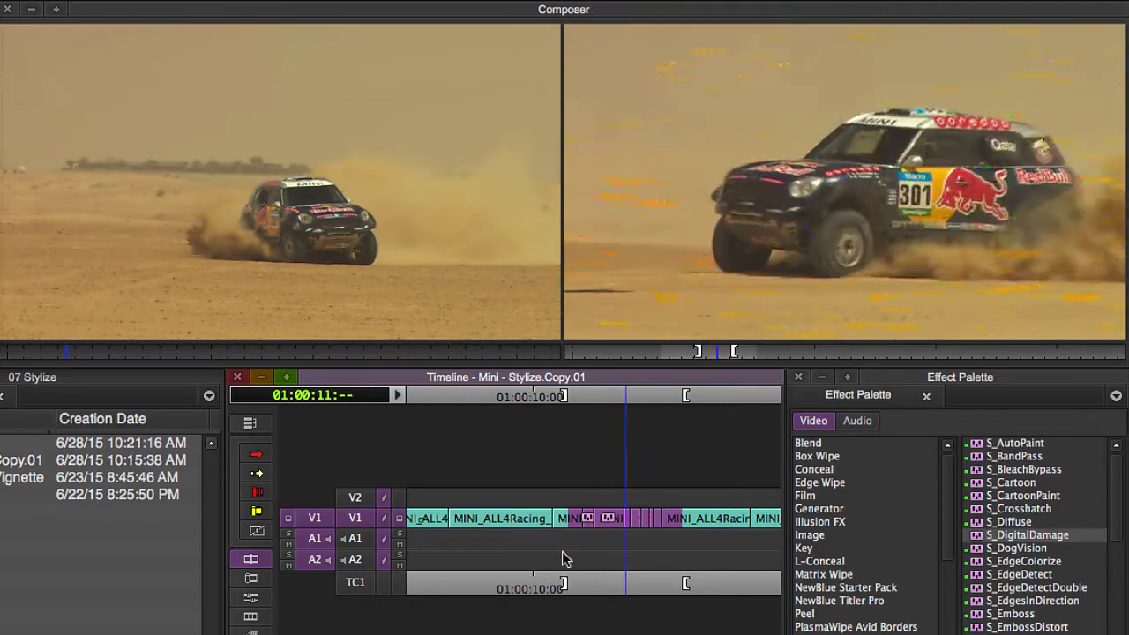
{"action": "left_click", "coordinate": [568, 548]}
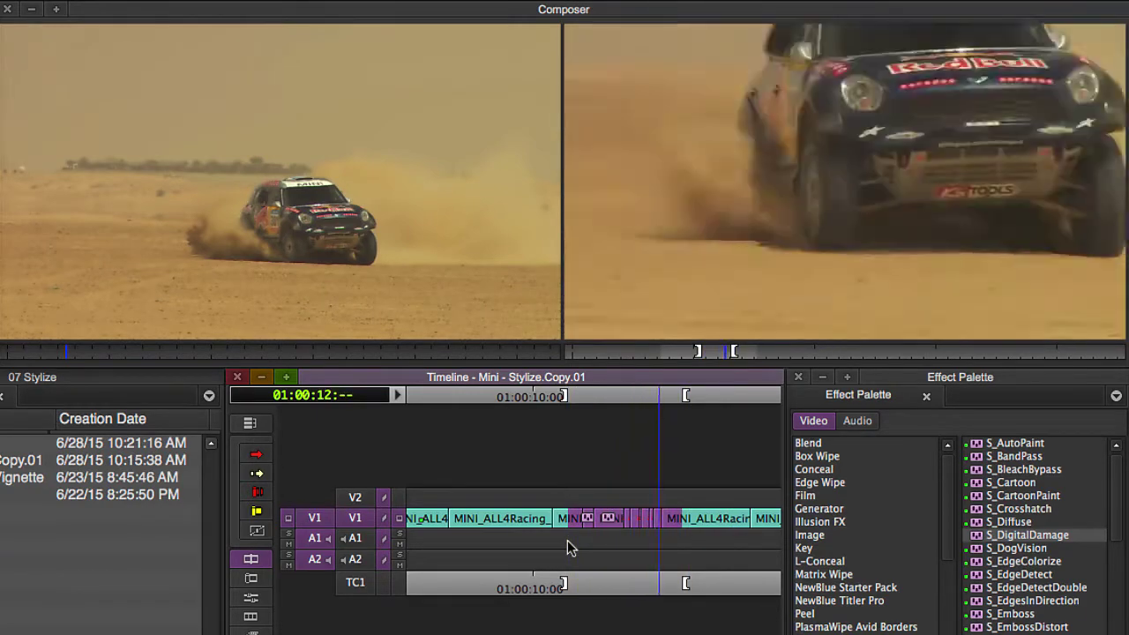
{"action": "left_click", "coordinate": [585, 517]}
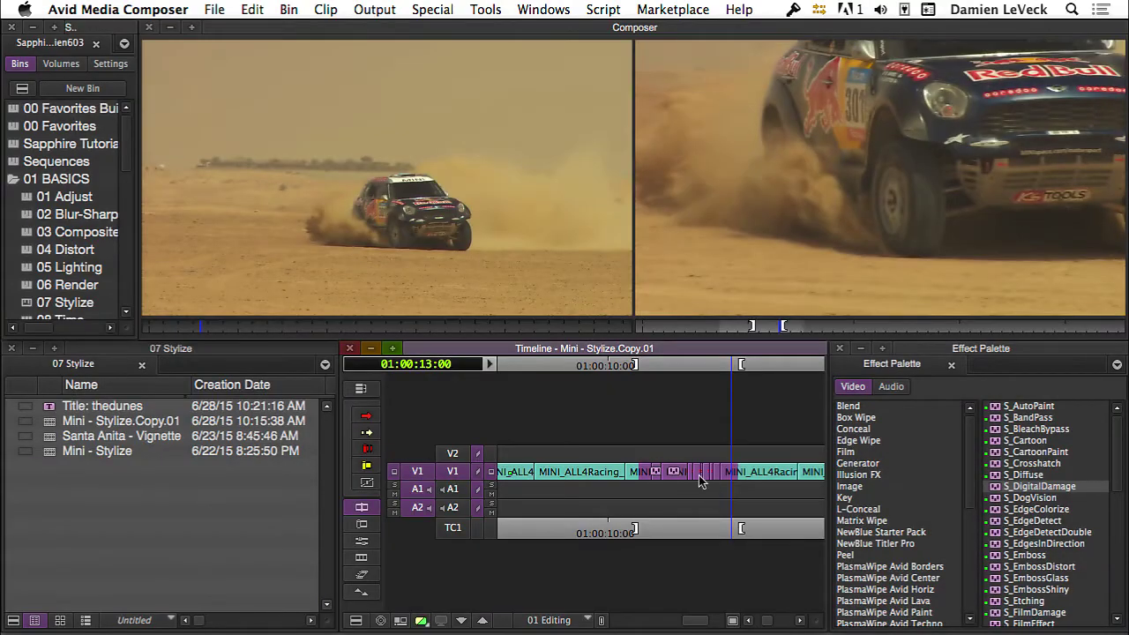
- Clear the in and out marks and play the clip following the damaged segments from 01:00:12:17
{"action": "left_click", "coordinate": [672, 474]}
{"action": "key", "text": "g"}
{"action": "left_click_drag", "start_coordinate": [703, 480], "coordinate": [722, 480]}
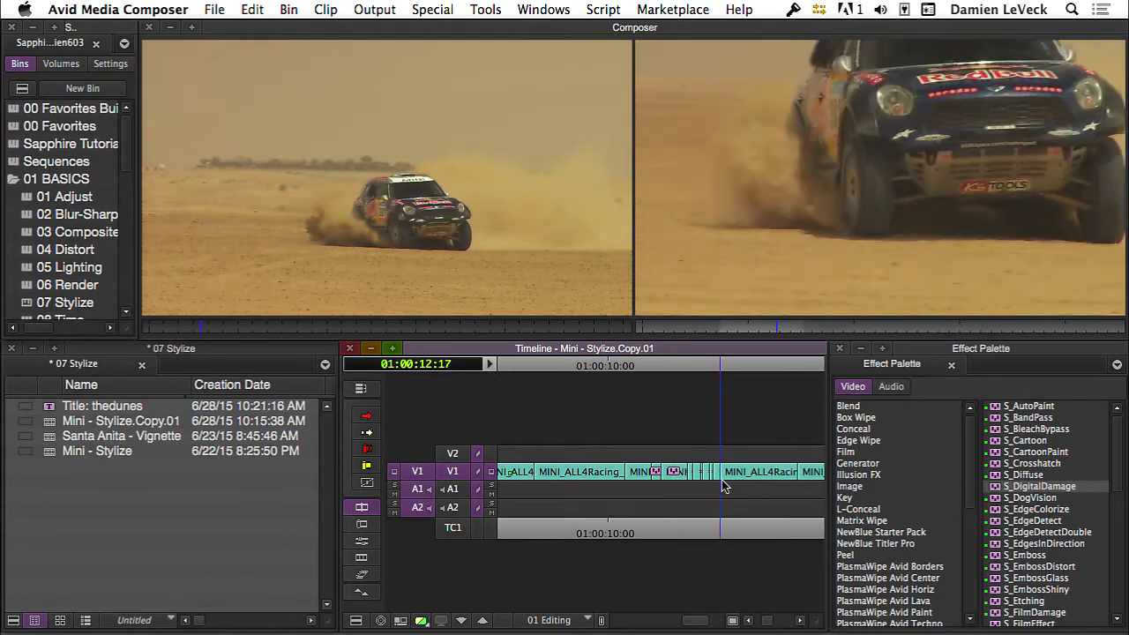
{"action": "key", "text": "space"}
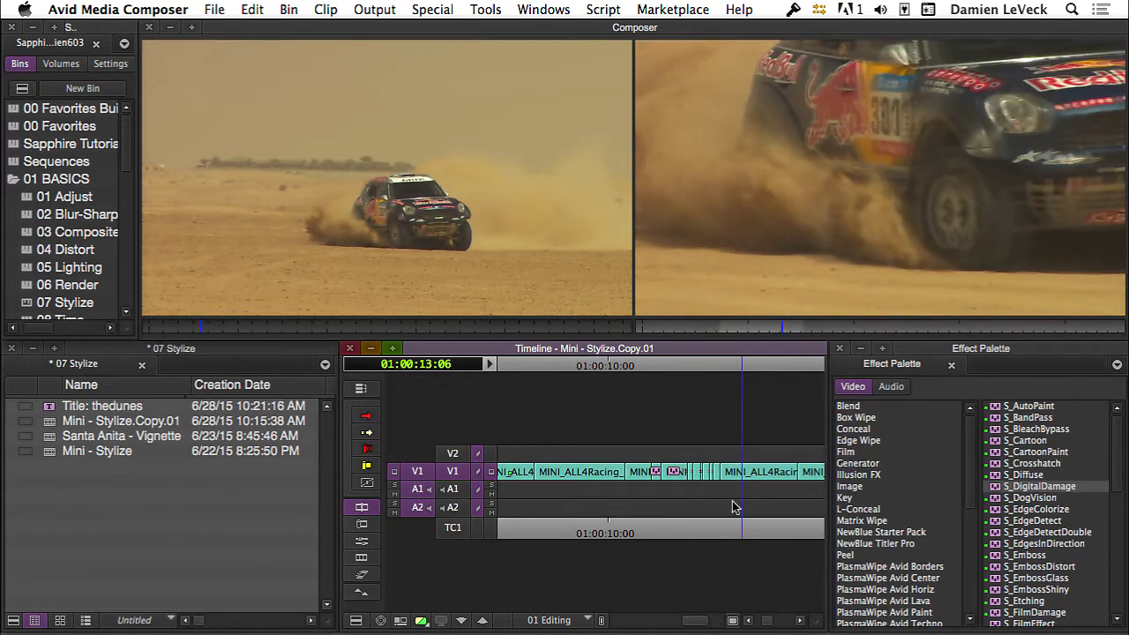
- Load the "thedunes" title from the 07 Stylize bin as the source and return to the clip after the glitch
{"action": "left_click", "coordinate": [194, 509]}
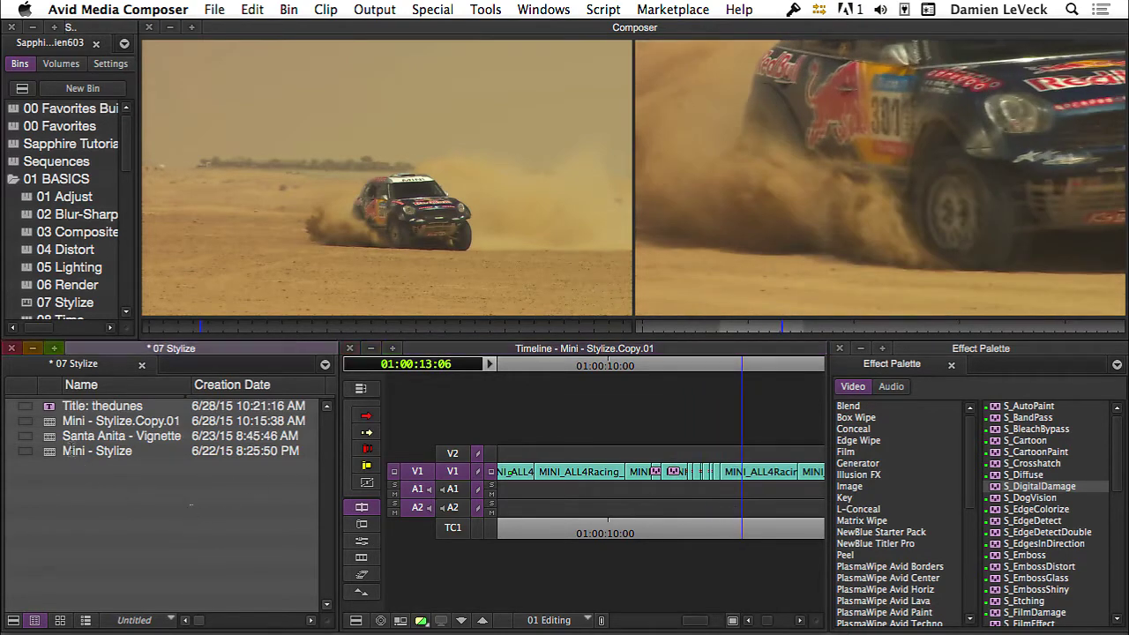
{"action": "double_click", "coordinate": [49, 410]}
{"action": "left_click", "coordinate": [739, 470]}
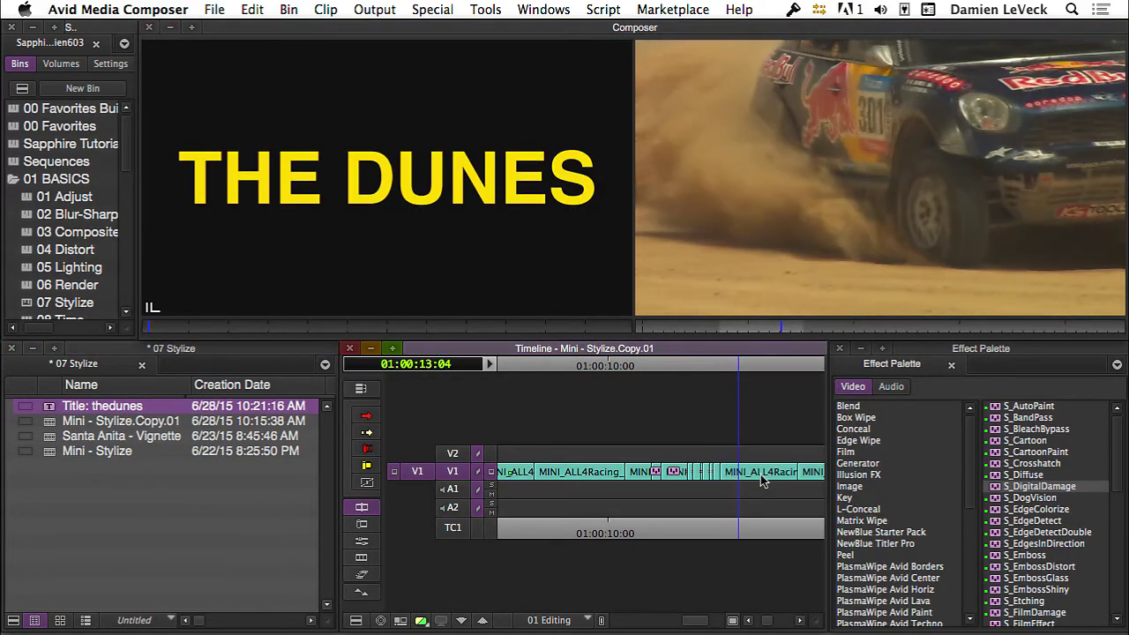
- Patch the title's source video track to V2 and park inside the clip following the glitch segments
{"action": "key", "text": "super+]"}
{"action": "key", "text": "a"}
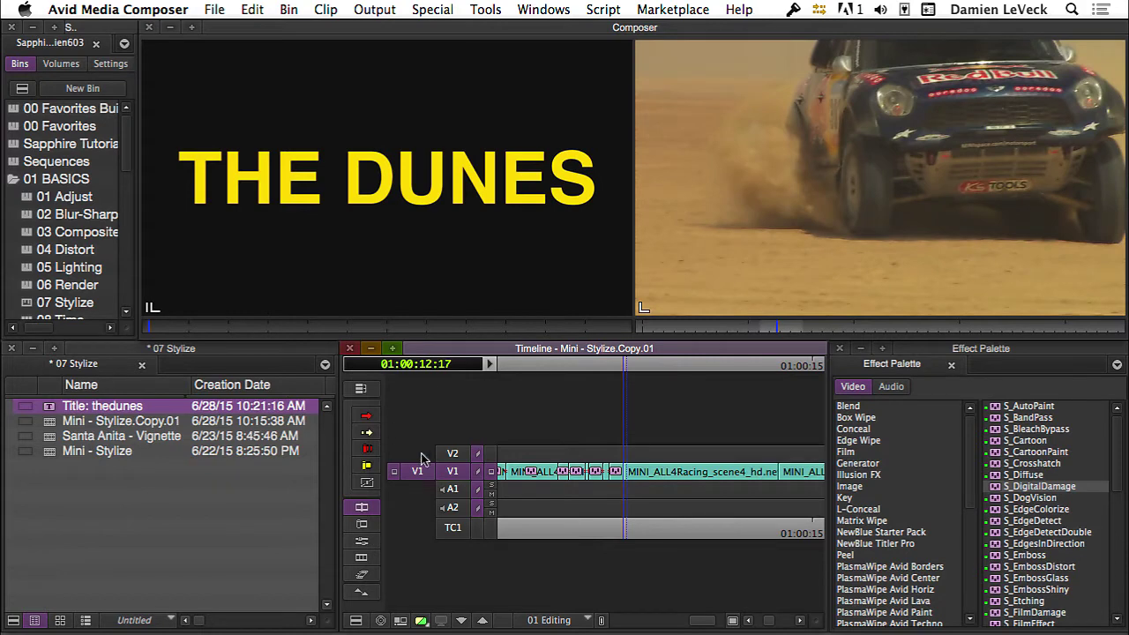
{"action": "left_click_drag", "start_coordinate": [421, 459], "coordinate": [453, 454]}
{"action": "left_click", "coordinate": [641, 476]}
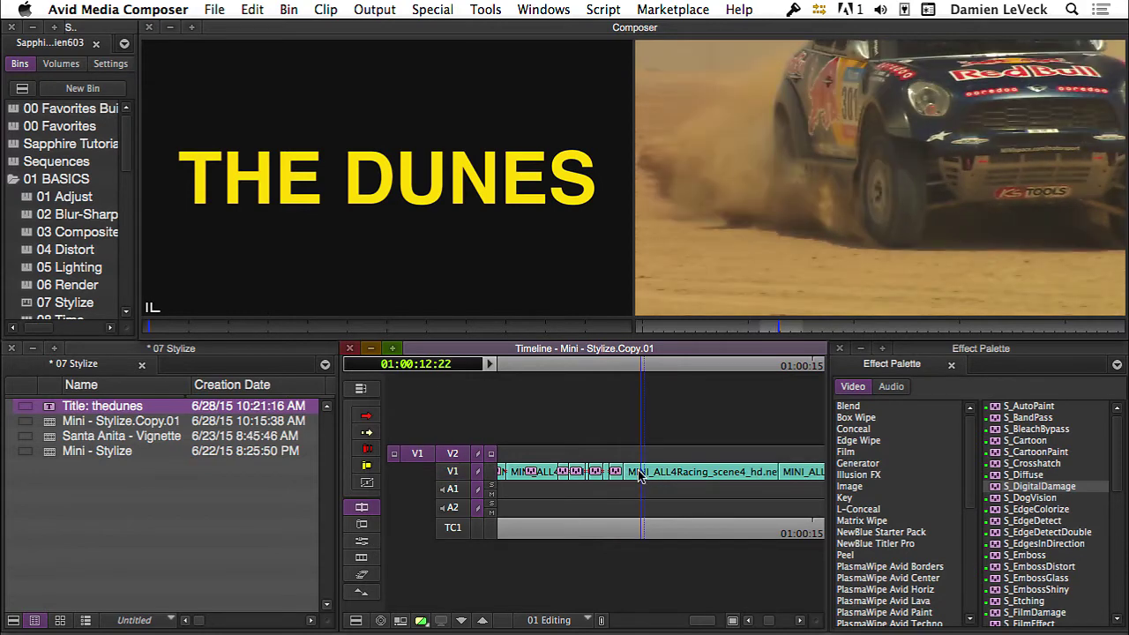
- Mark the full length of the clip after the glitch, overwrite the "thedunes" title onto V2 there, and play it back
{"action": "key", "text": "a"}
{"action": "key", "text": "i"}
{"action": "key", "text": "s"}
{"action": "key", "text": "o"}
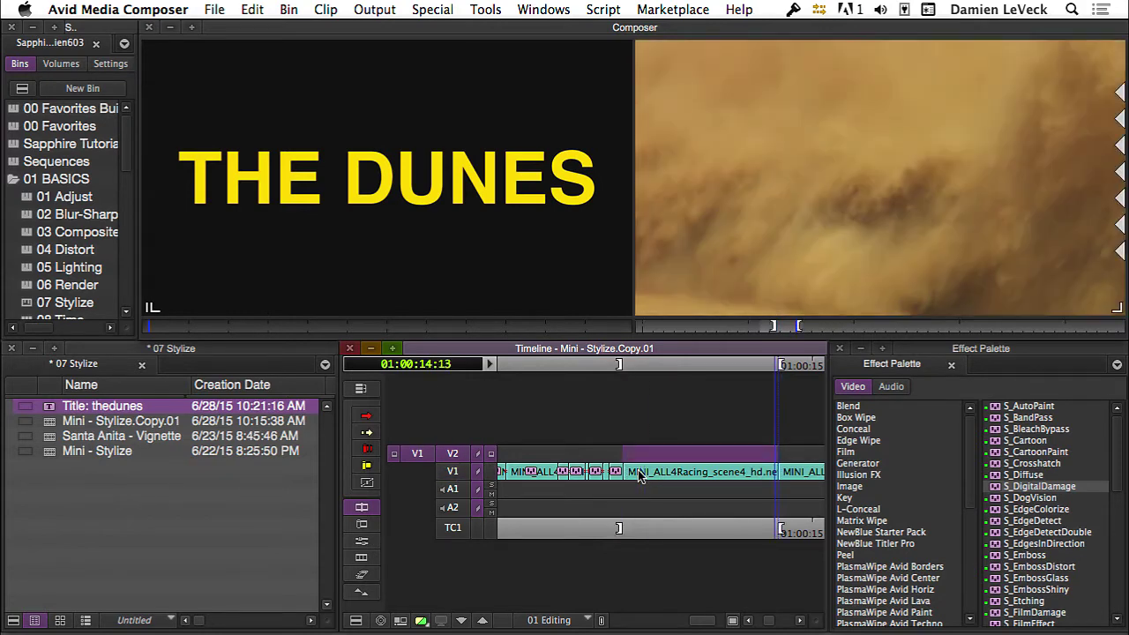
{"action": "key", "text": "b"}
{"action": "key", "text": "j"}
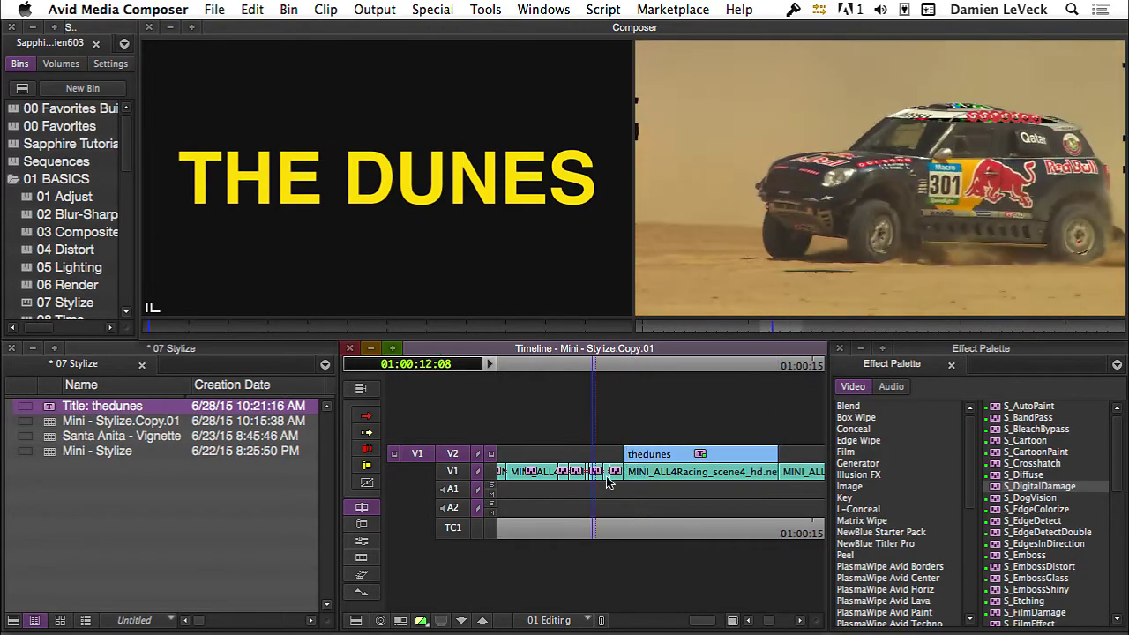
{"action": "key", "text": "space"}
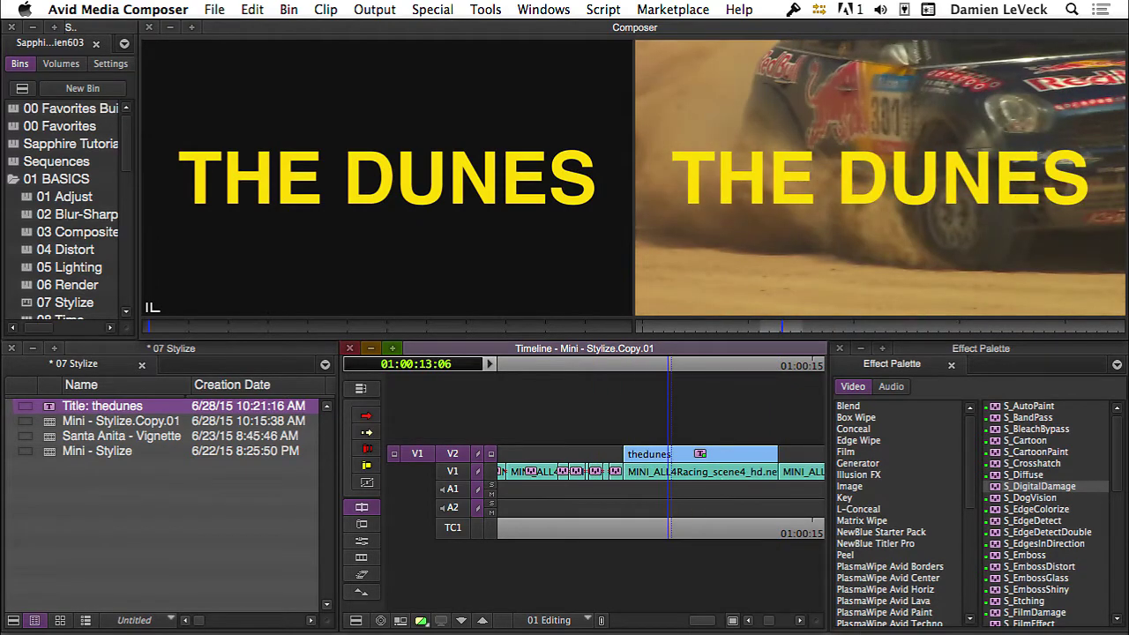
- Apply S_DigitalDamage to the "thedunes" title on V2 and open its effect settings for editing
{"action": "left_click", "coordinate": [996, 489]}
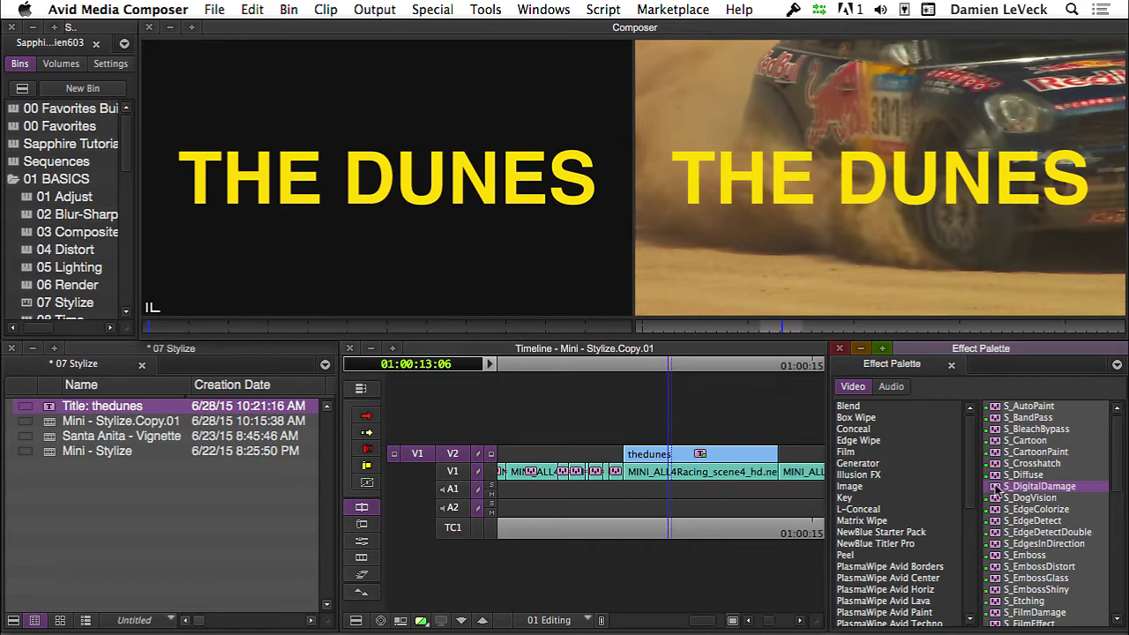
{"action": "left_click_drag", "start_coordinate": [984, 490], "coordinate": [646, 469]}
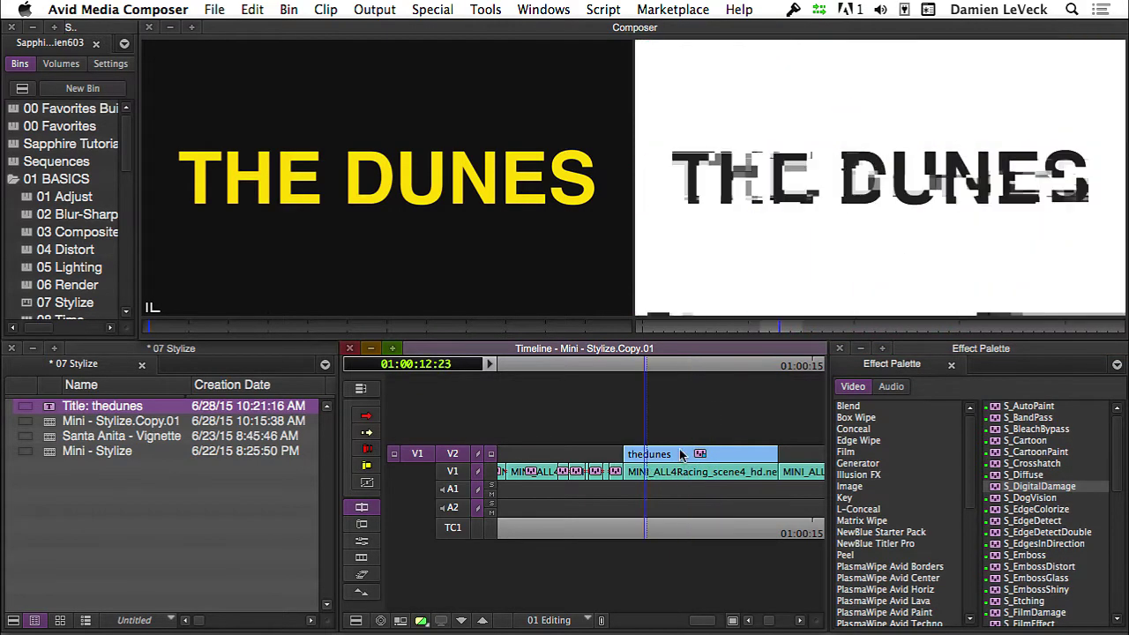
{"action": "key", "text": "Left"}
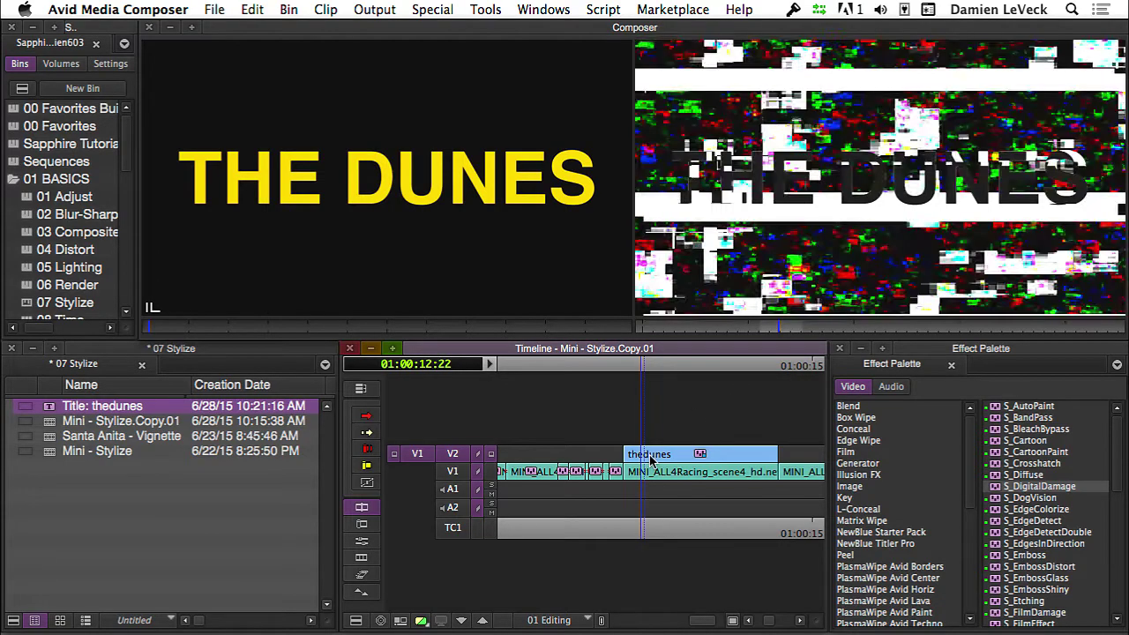
{"action": "key", "text": "shift+F10"}
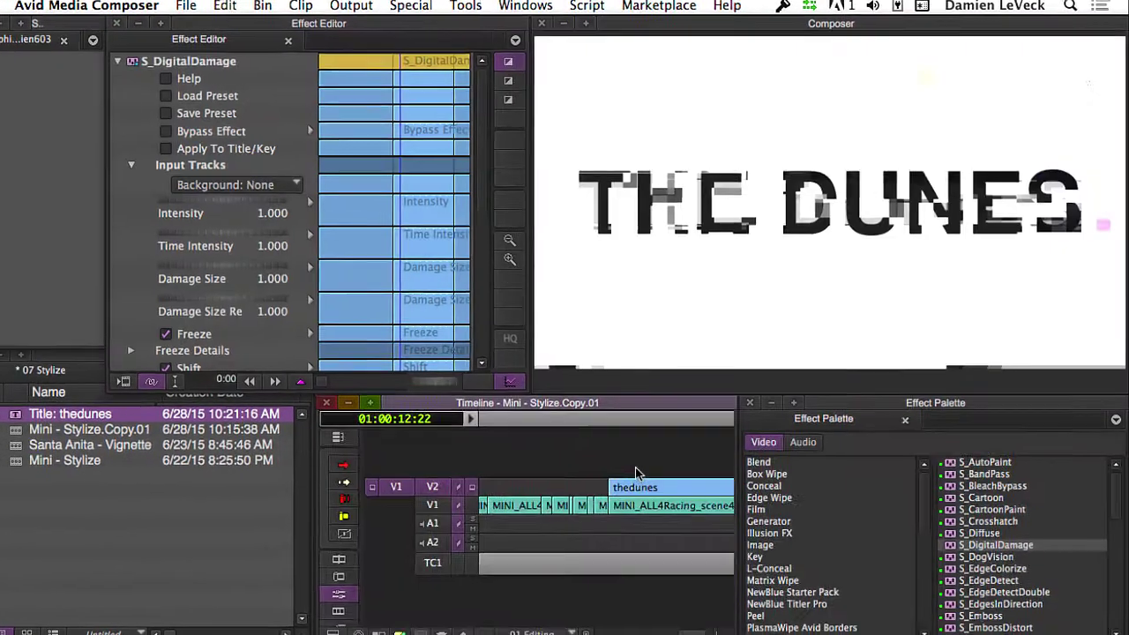
- Enable Apply To Title/Key for the title's S_DigitalDamage and preview the damage around 01:00:13:03
{"action": "left_click", "coordinate": [666, 471]}
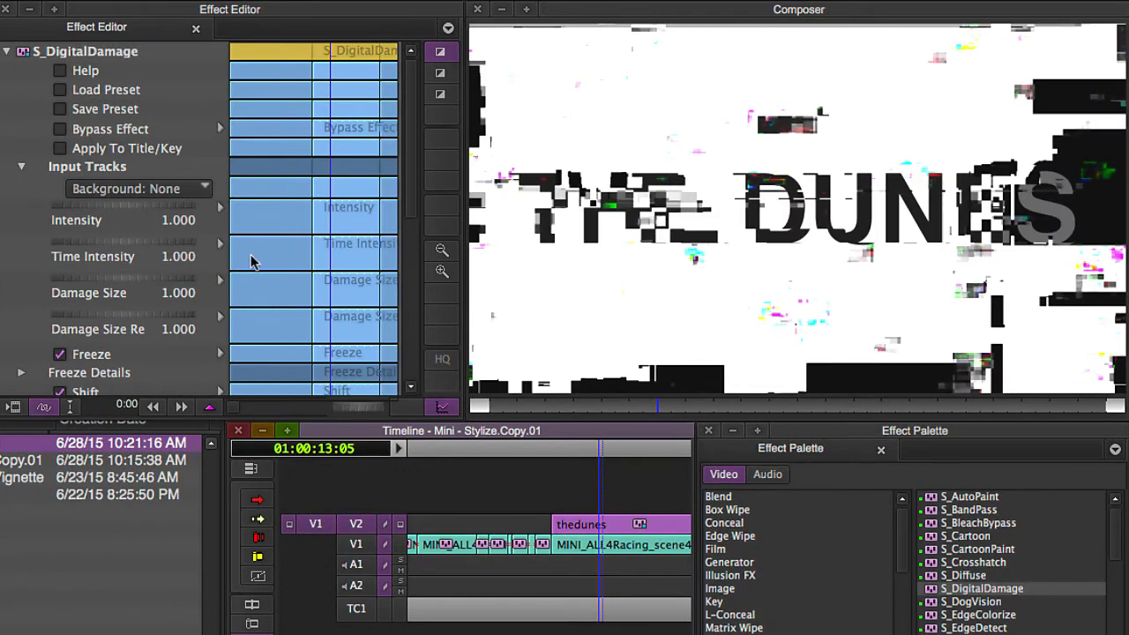
{"action": "left_click", "coordinate": [59, 148]}
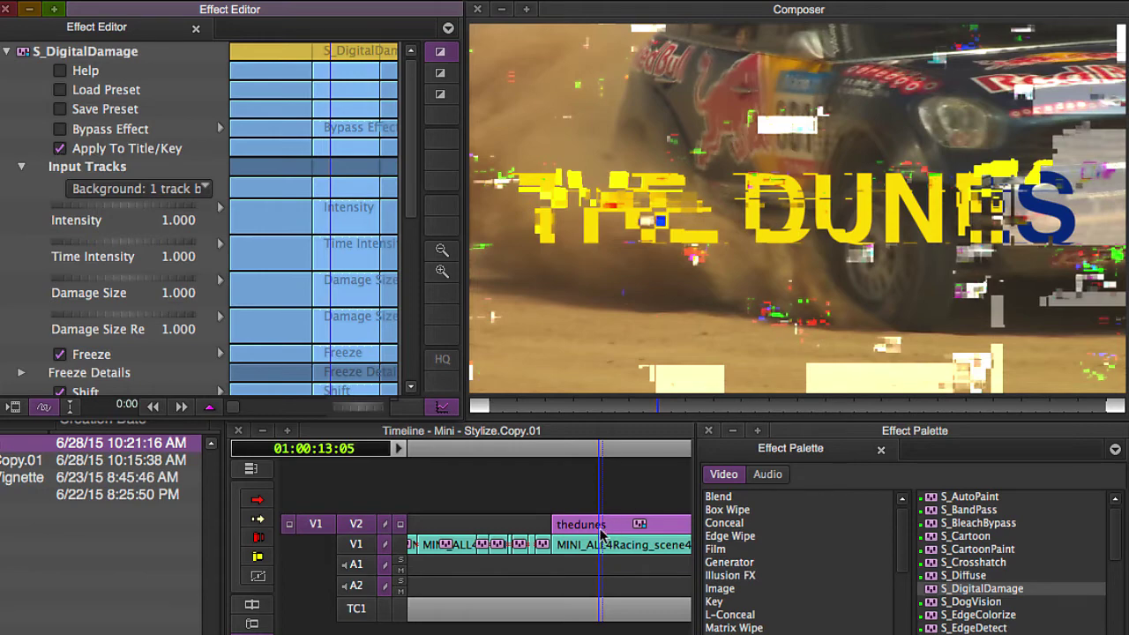
{"action": "left_click_drag", "start_coordinate": [657, 408], "coordinate": [623, 403]}
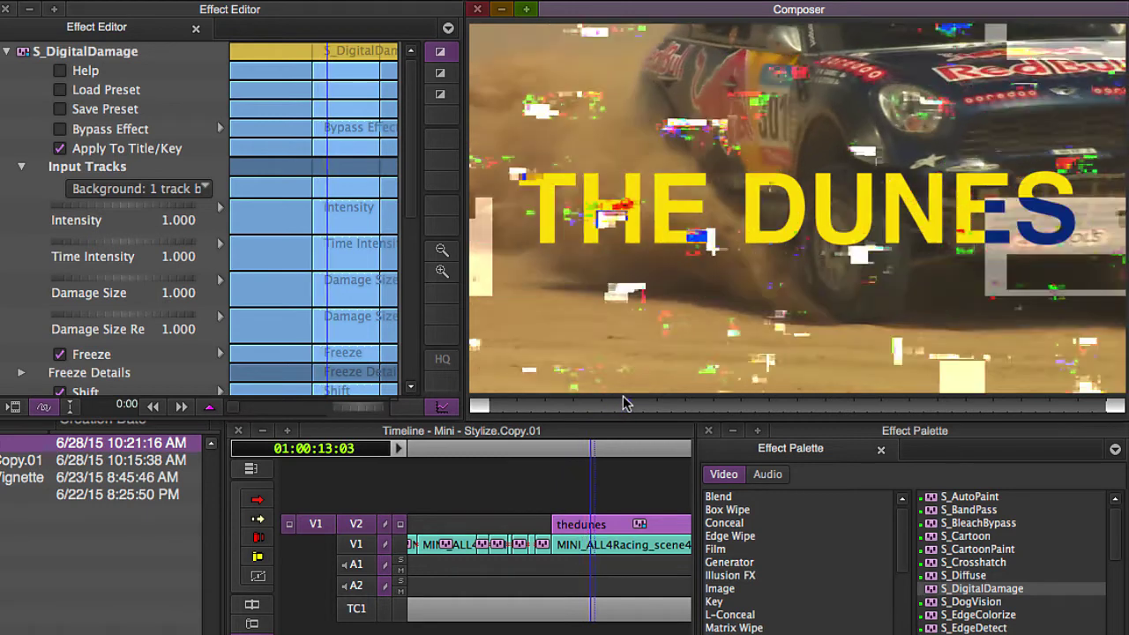
- Turn off Freeze, Pixelate, Block Noise and Flow in the title's S_DigitalDamage, leaving Shift, Brights Noise and Invert on
{"action": "scroll", "coordinate": [422, 225], "scroll_direction": "down", "scroll_amount": 5}
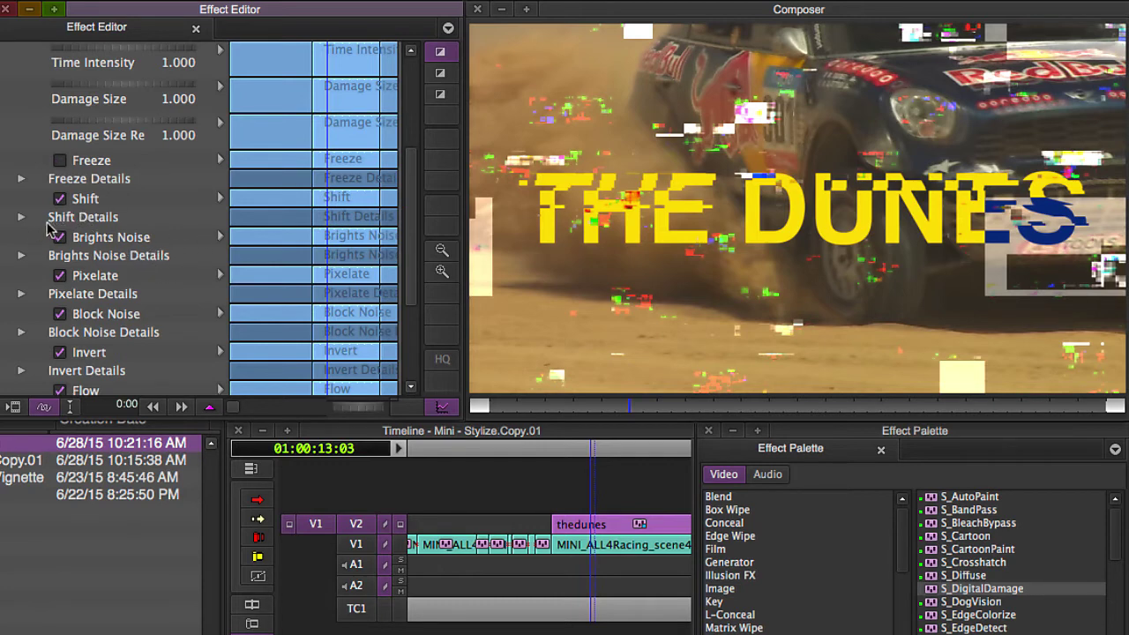
{"action": "left_click", "coordinate": [62, 276]}
{"action": "left_click", "coordinate": [60, 314]}
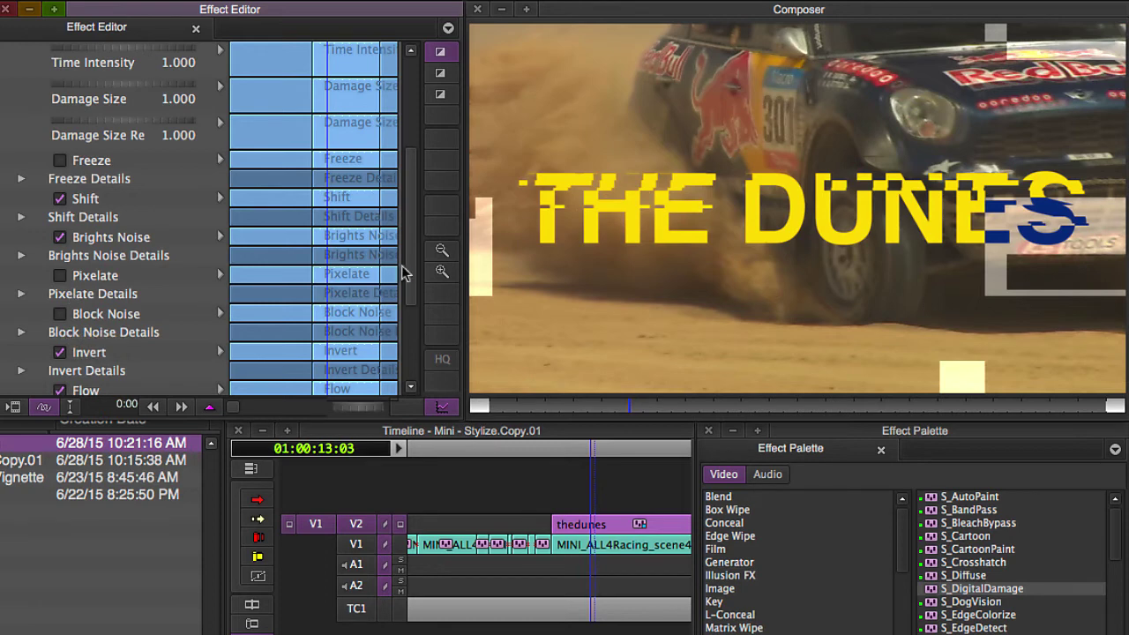
{"action": "scroll", "coordinate": [365, 289], "scroll_direction": "down", "scroll_amount": 3}
{"action": "left_click", "coordinate": [60, 302]}
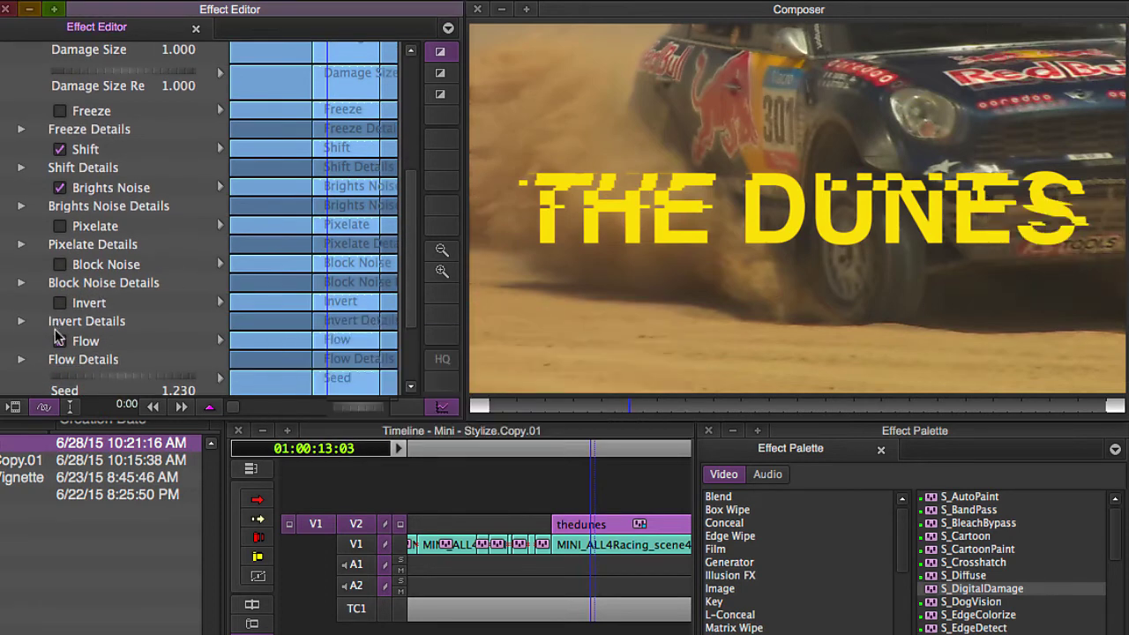
{"action": "left_click", "coordinate": [59, 303]}
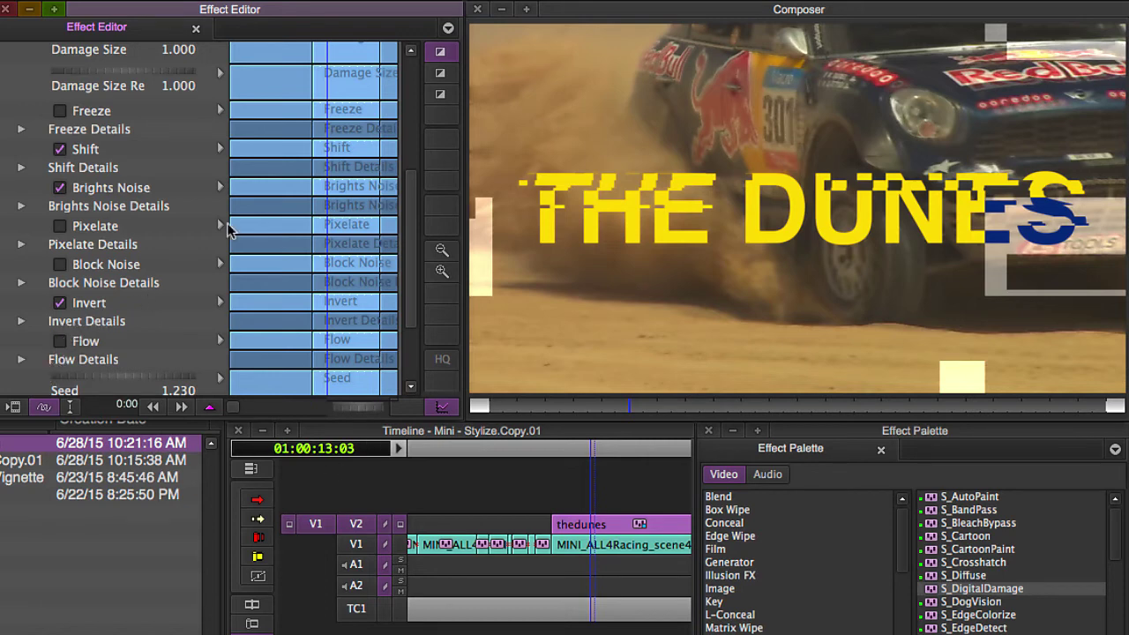
- Set Shift Amount to 0.367, Shift Threshold to 0.155, Shift Blink Freq to 10.909 and Shift Always to 0.608, and preview other frames
{"action": "left_click", "coordinate": [22, 168]}
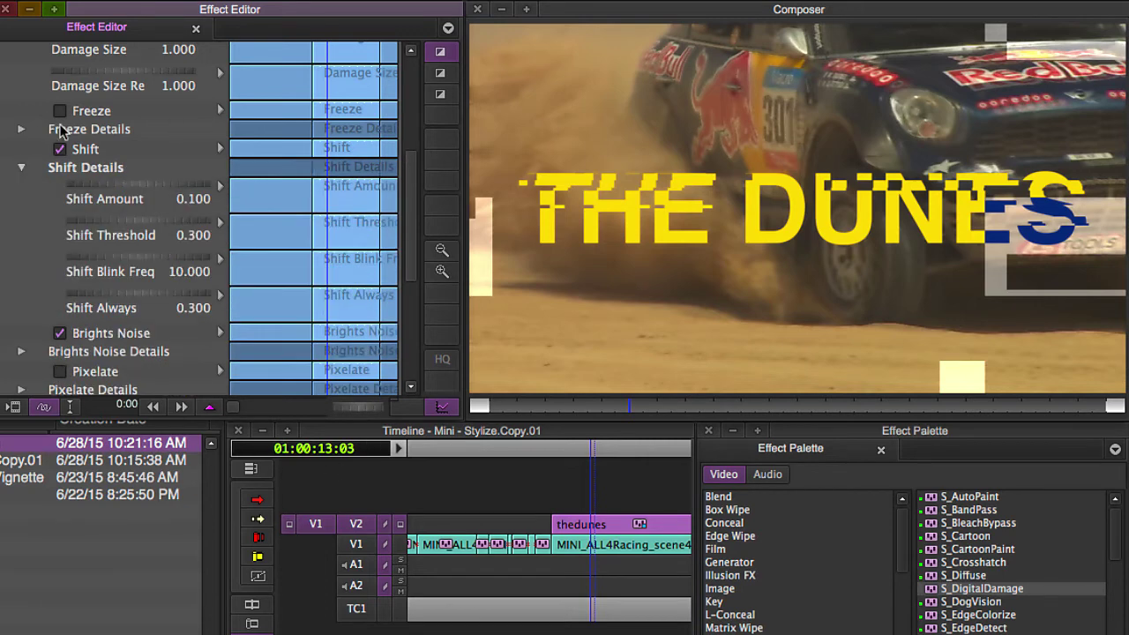
{"action": "left_click_drag", "start_coordinate": [103, 189], "coordinate": [201, 192]}
{"action": "left_click_drag", "start_coordinate": [121, 228], "coordinate": [0, 235]}
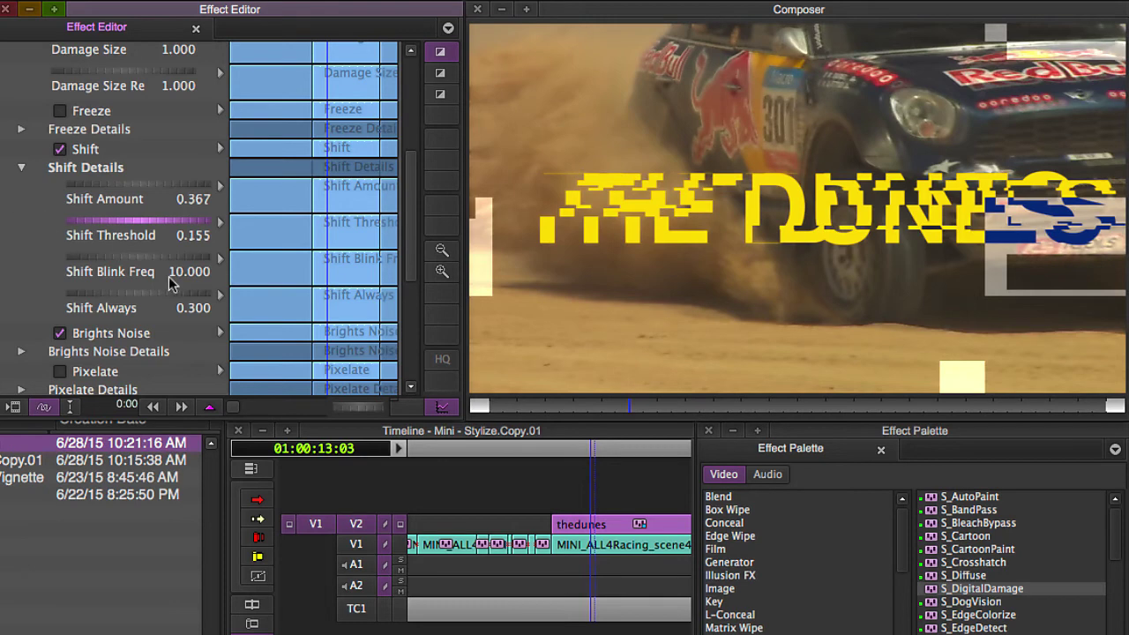
{"action": "left_click_drag", "start_coordinate": [126, 260], "coordinate": [226, 264]}
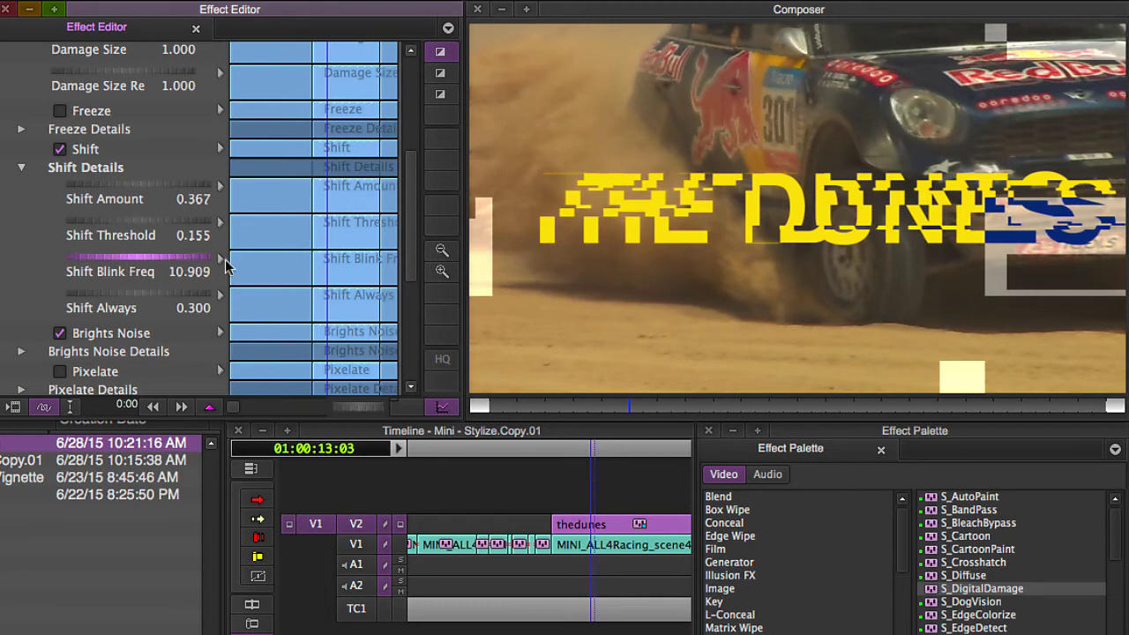
{"action": "left_click_drag", "start_coordinate": [89, 300], "coordinate": [401, 273]}
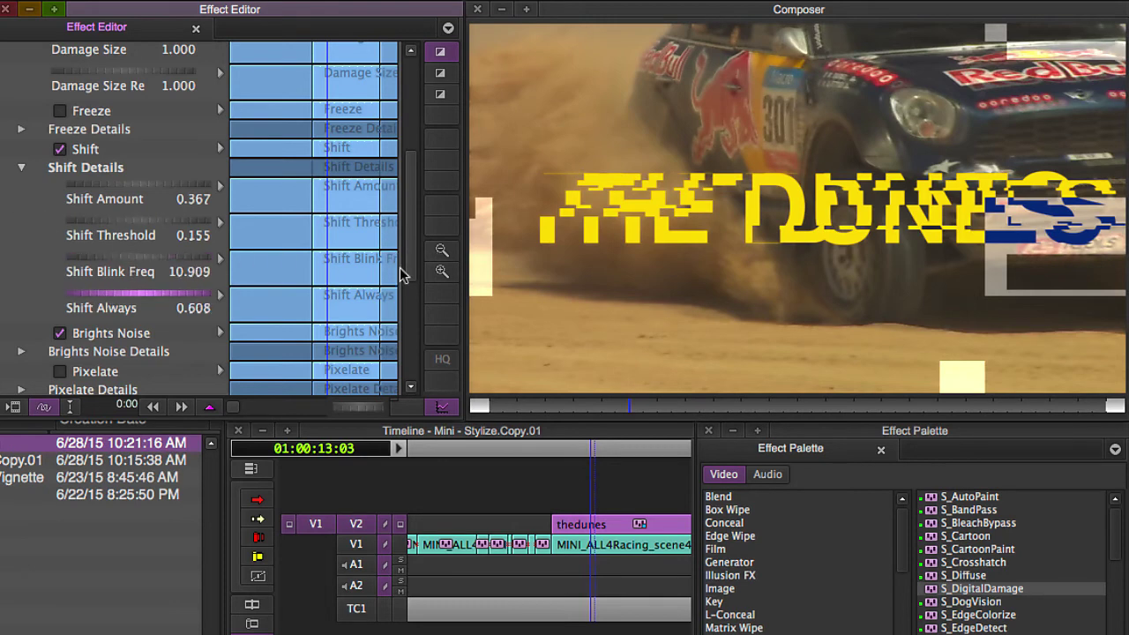
{"action": "left_click_drag", "start_coordinate": [523, 414], "coordinate": [720, 405]}
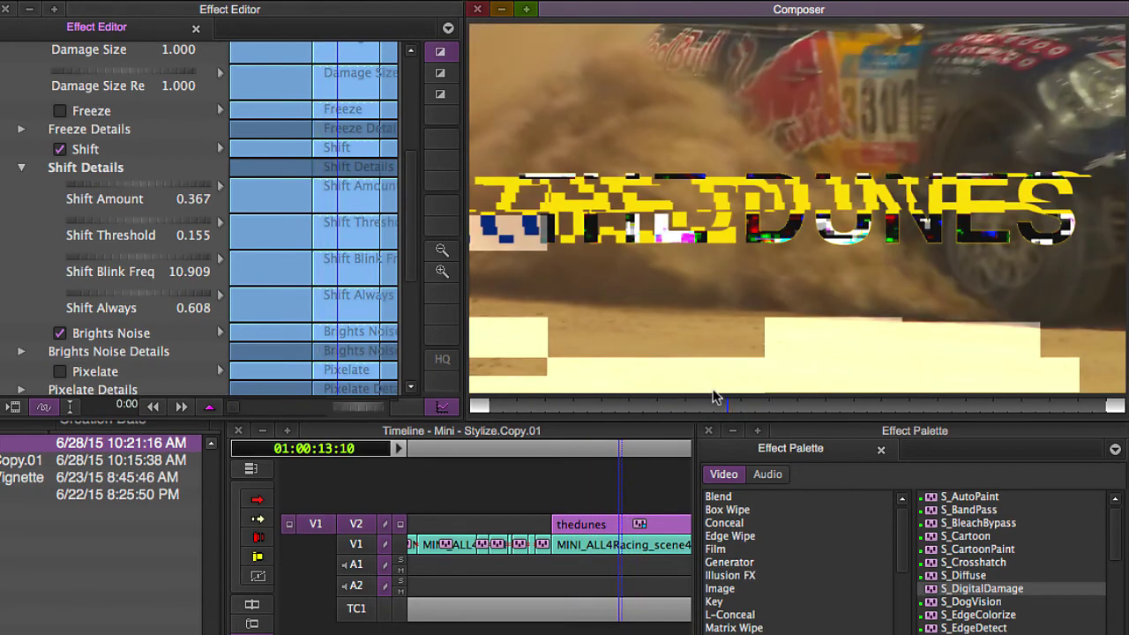
- Turn off Invert in the title's S_DigitalDamage and review the shifted title around 01:00:13:04
{"action": "left_click", "coordinate": [54, 348]}
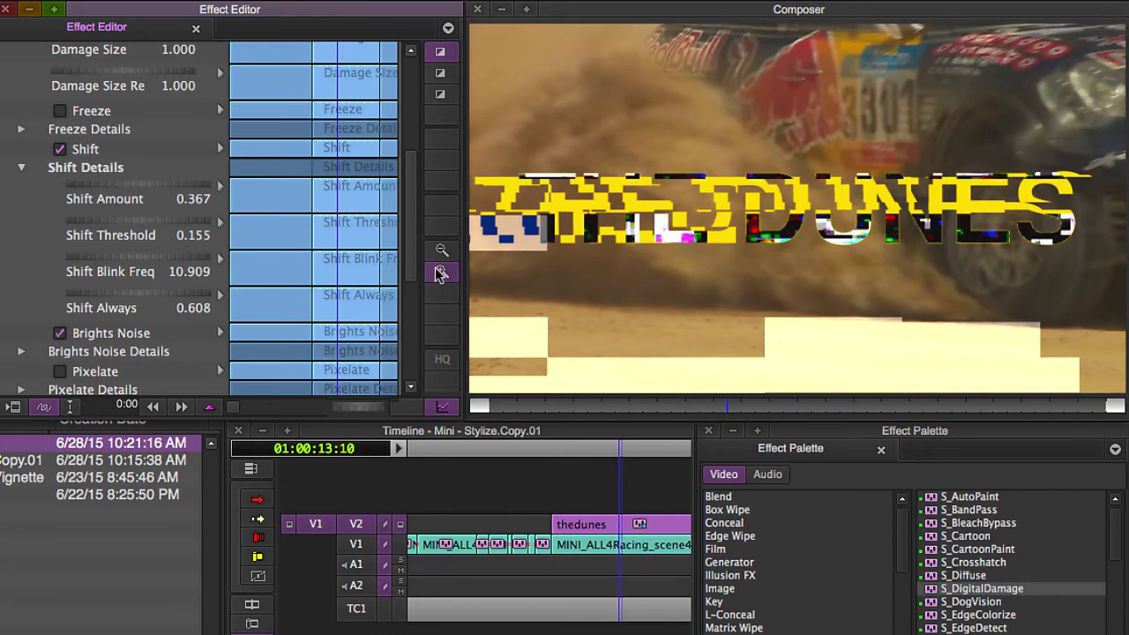
{"action": "left_click_drag", "start_coordinate": [408, 265], "coordinate": [406, 342]}
{"action": "left_click", "coordinate": [60, 246]}
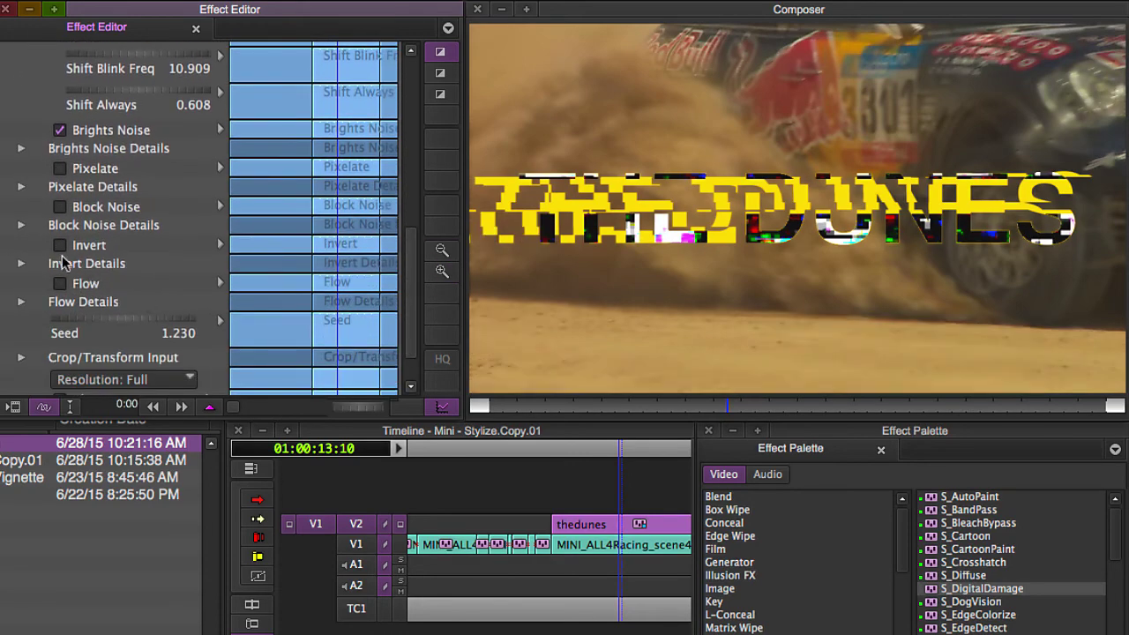
{"action": "left_click_drag", "start_coordinate": [511, 405], "coordinate": [396, 402]}
{"action": "key", "text": "space"}
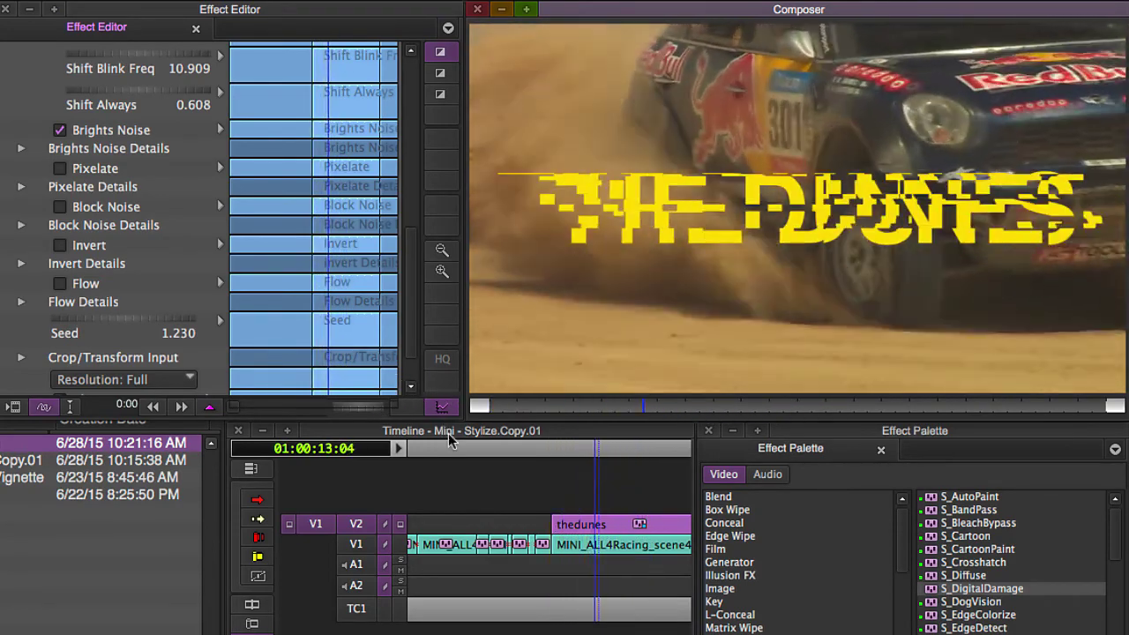